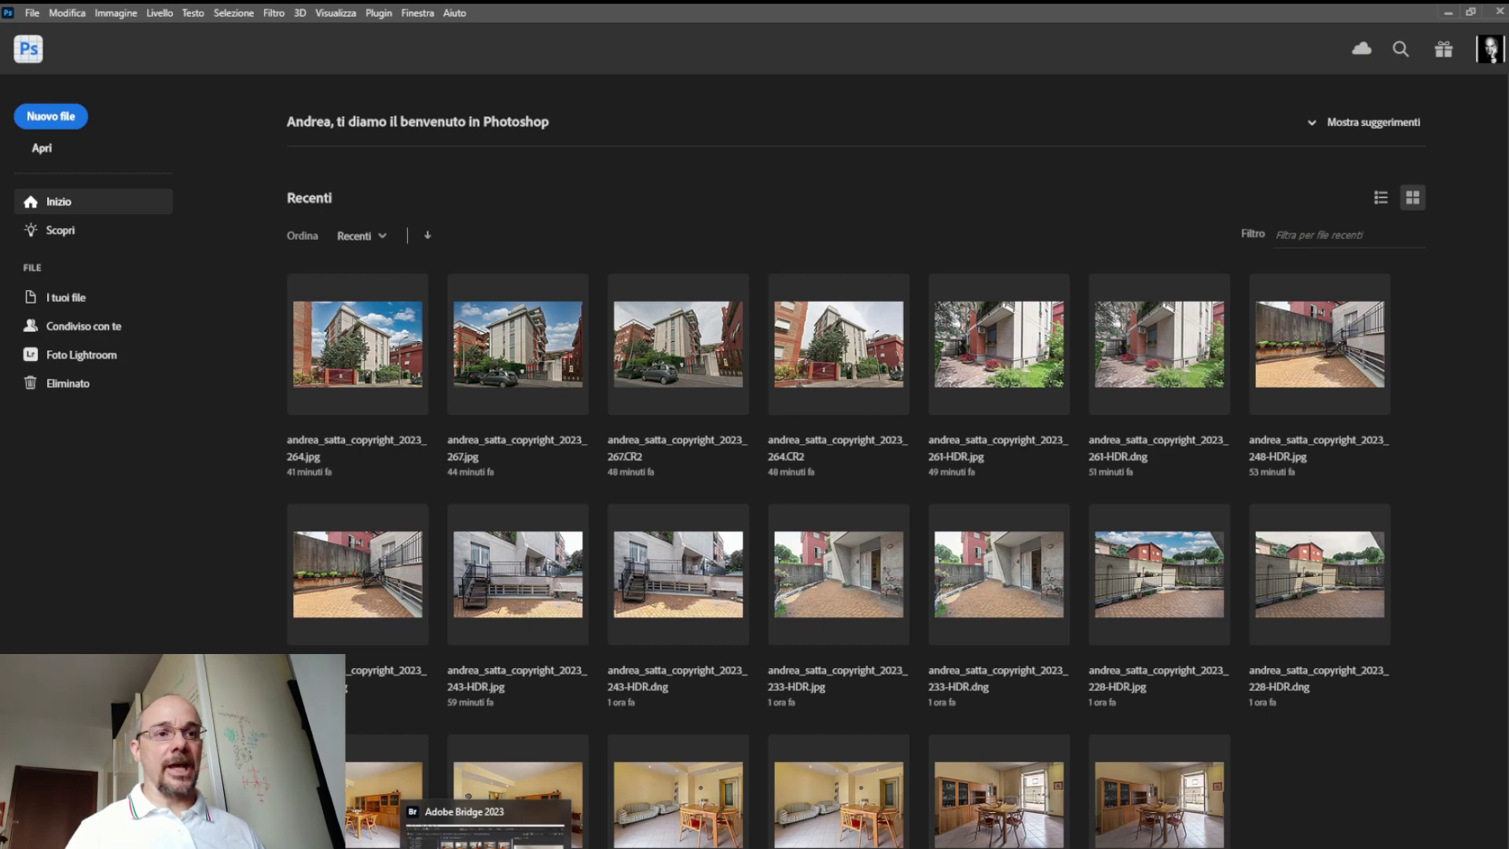
# - Drag 2023_06_19_SoloAffitti_Lesmo_001.jpg from File Explorer into Photoshop to open it
pyautogui.click(377, 826)
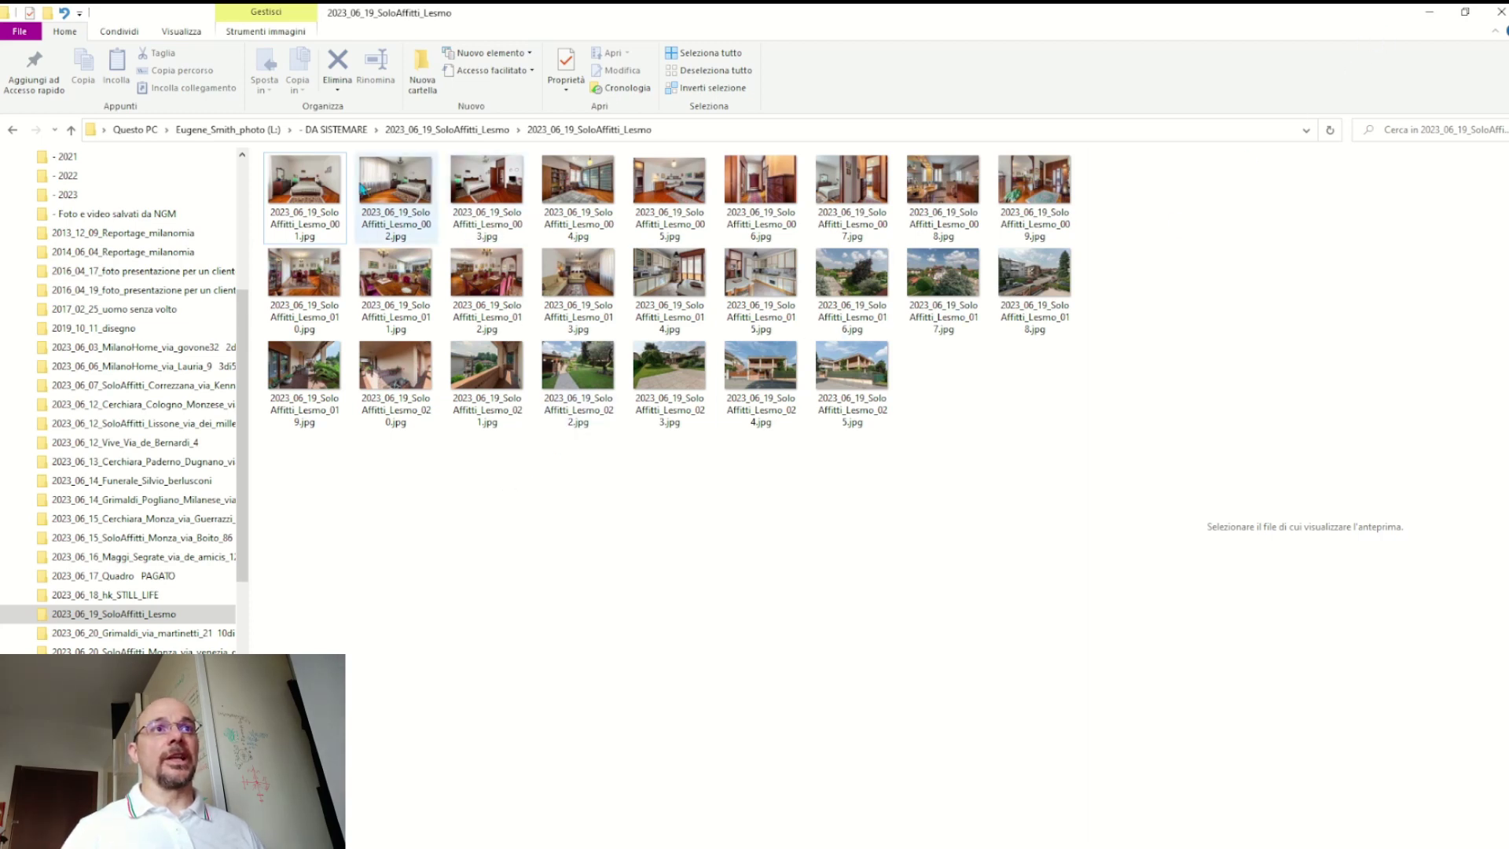
pyautogui.click(321, 183)
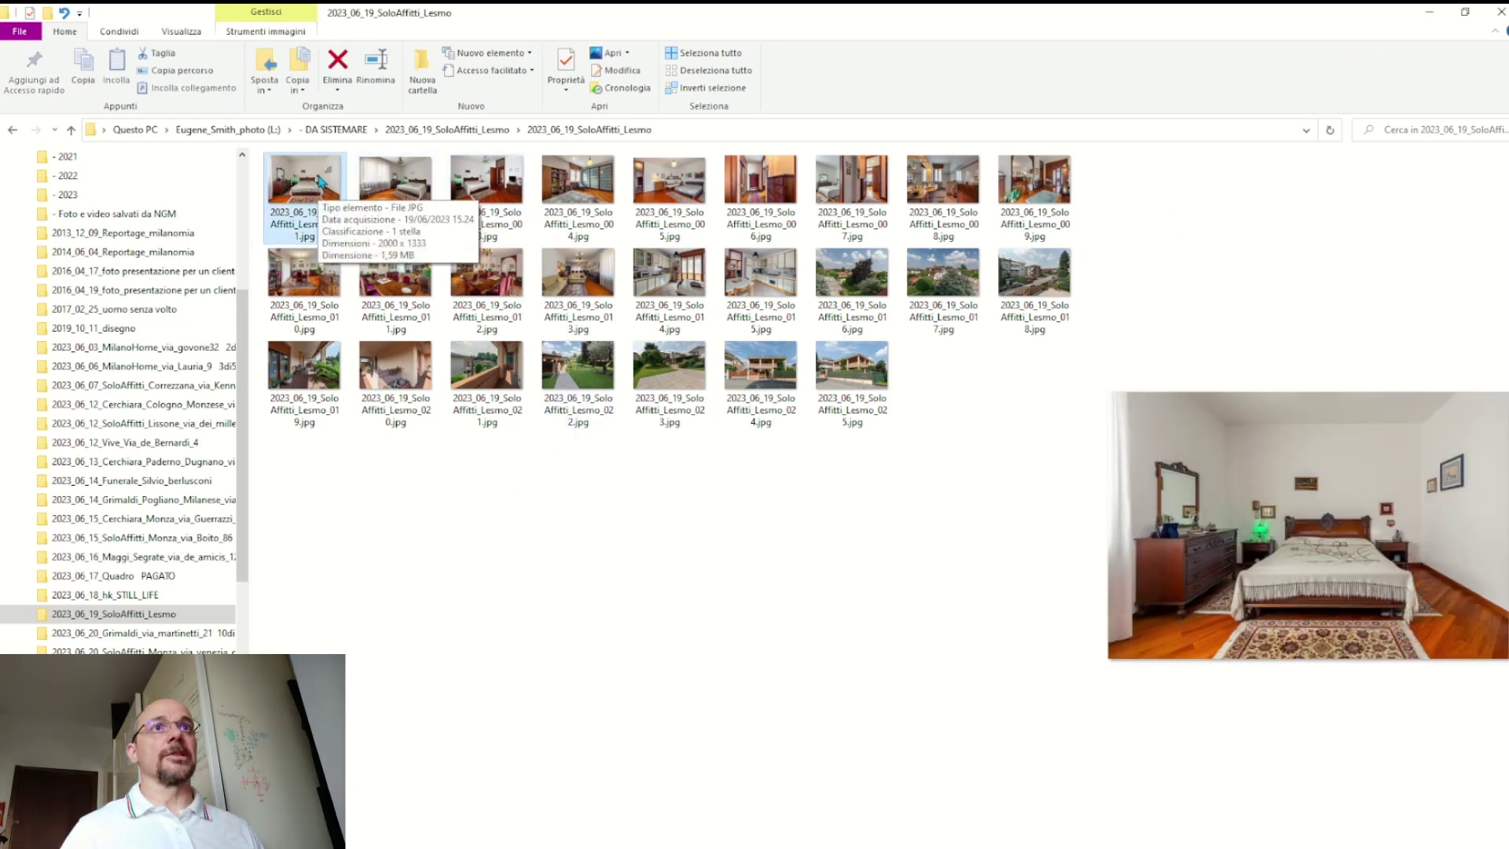
pyautogui.moveTo(321, 183); pyautogui.dragTo(456, 841)
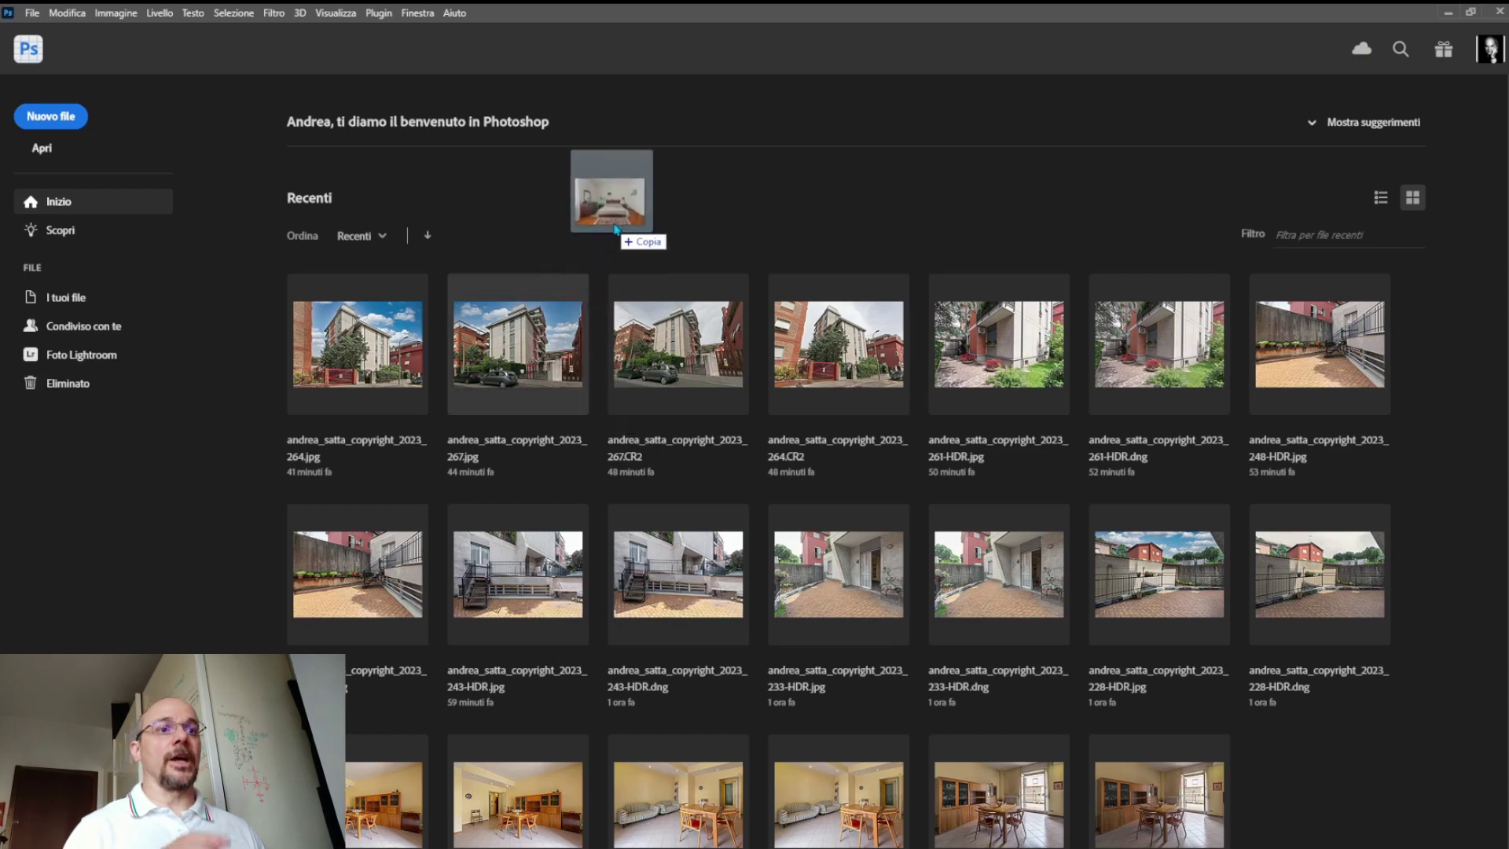
pyautogui.moveTo(574, 409); pyautogui.dragTo(613, 222)
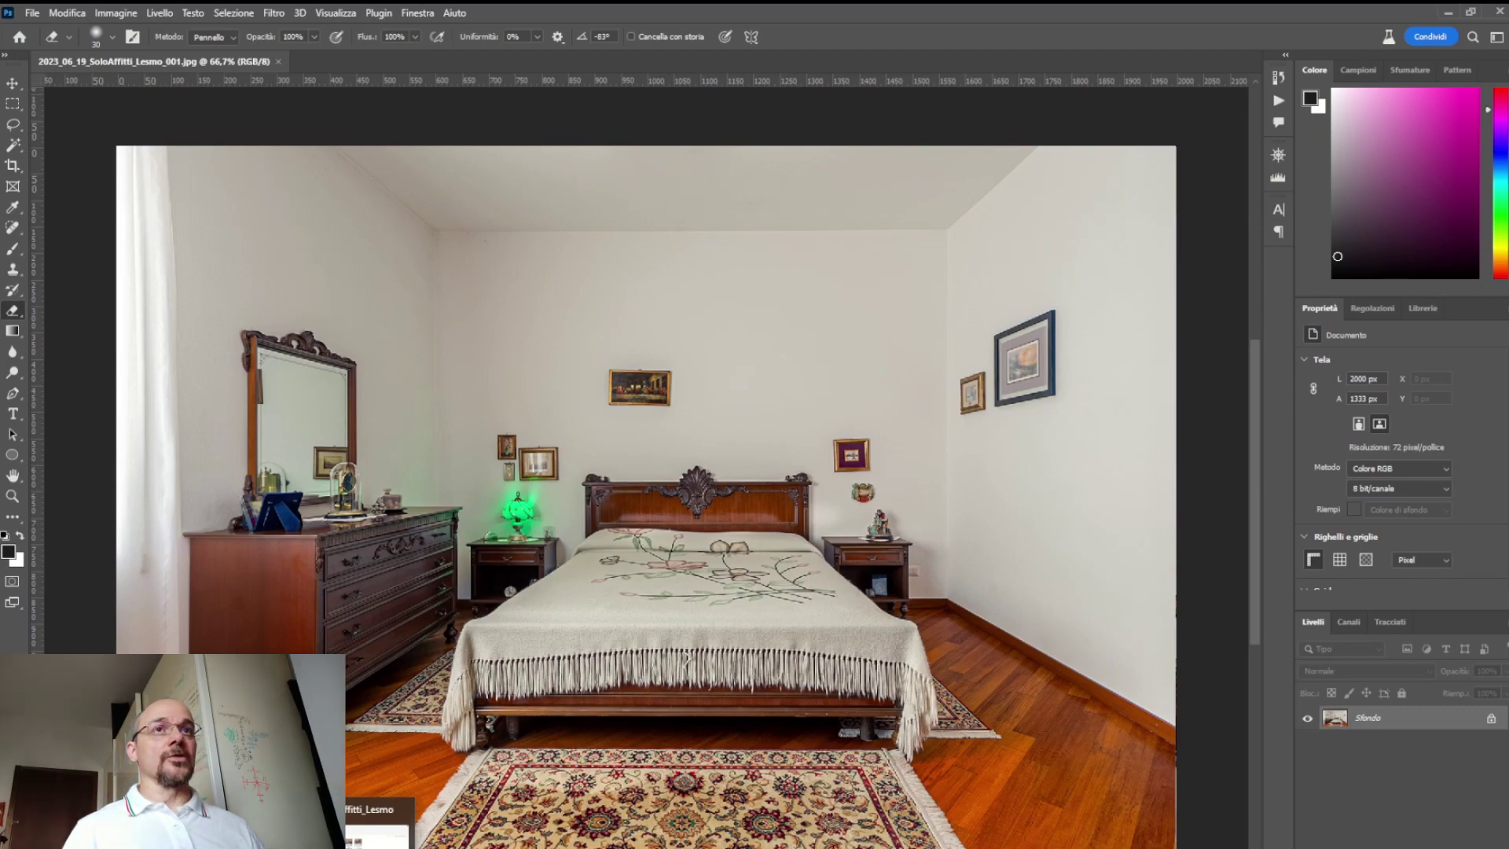
# - Look at the Copyright folder of logo files in File Explorer, then return to Photoshop
pyautogui.click(376, 834)
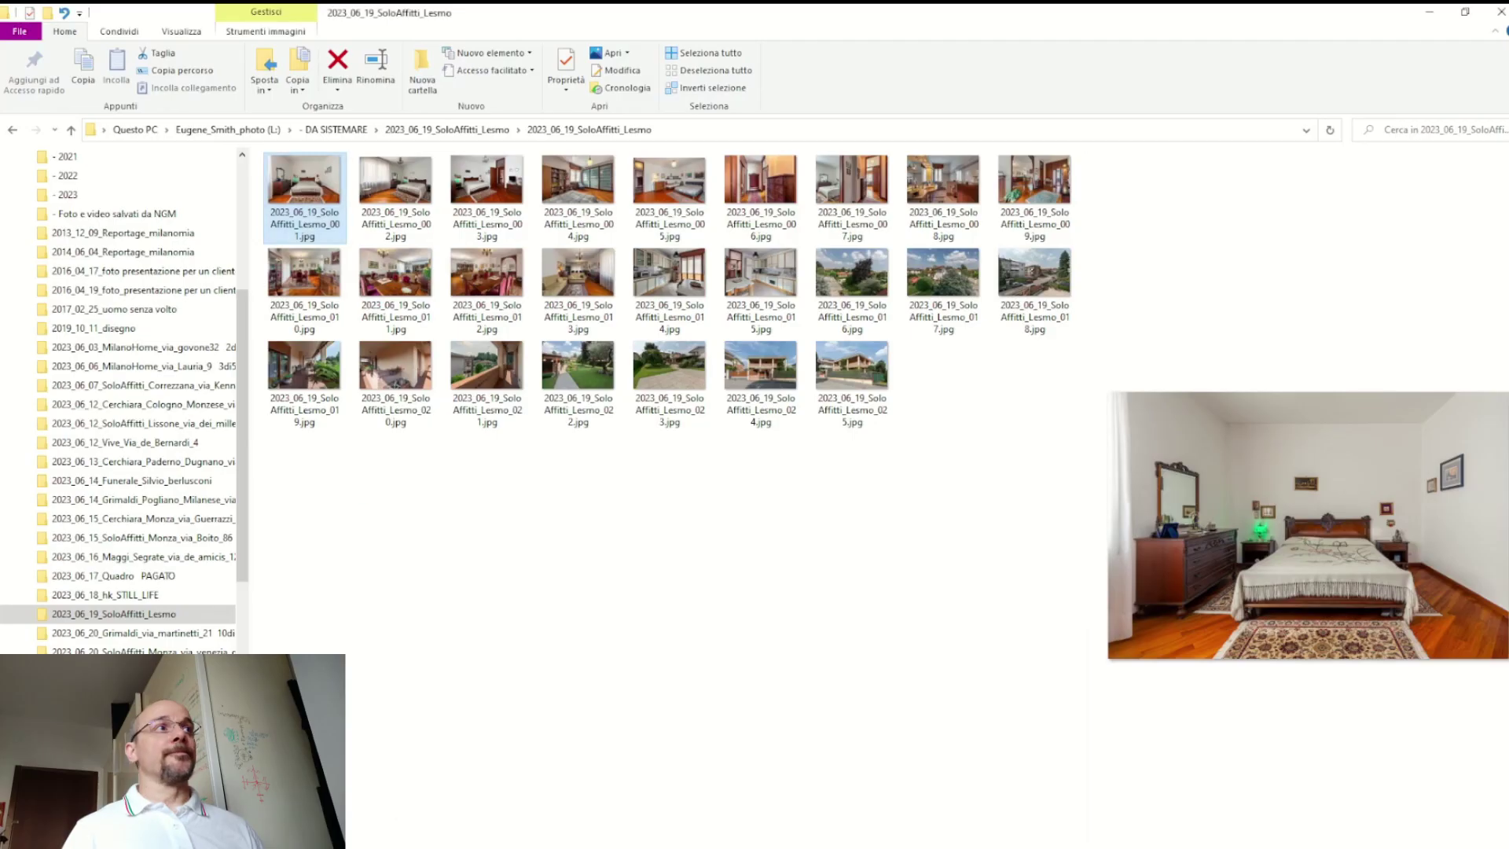
pyautogui.click(16, 130)
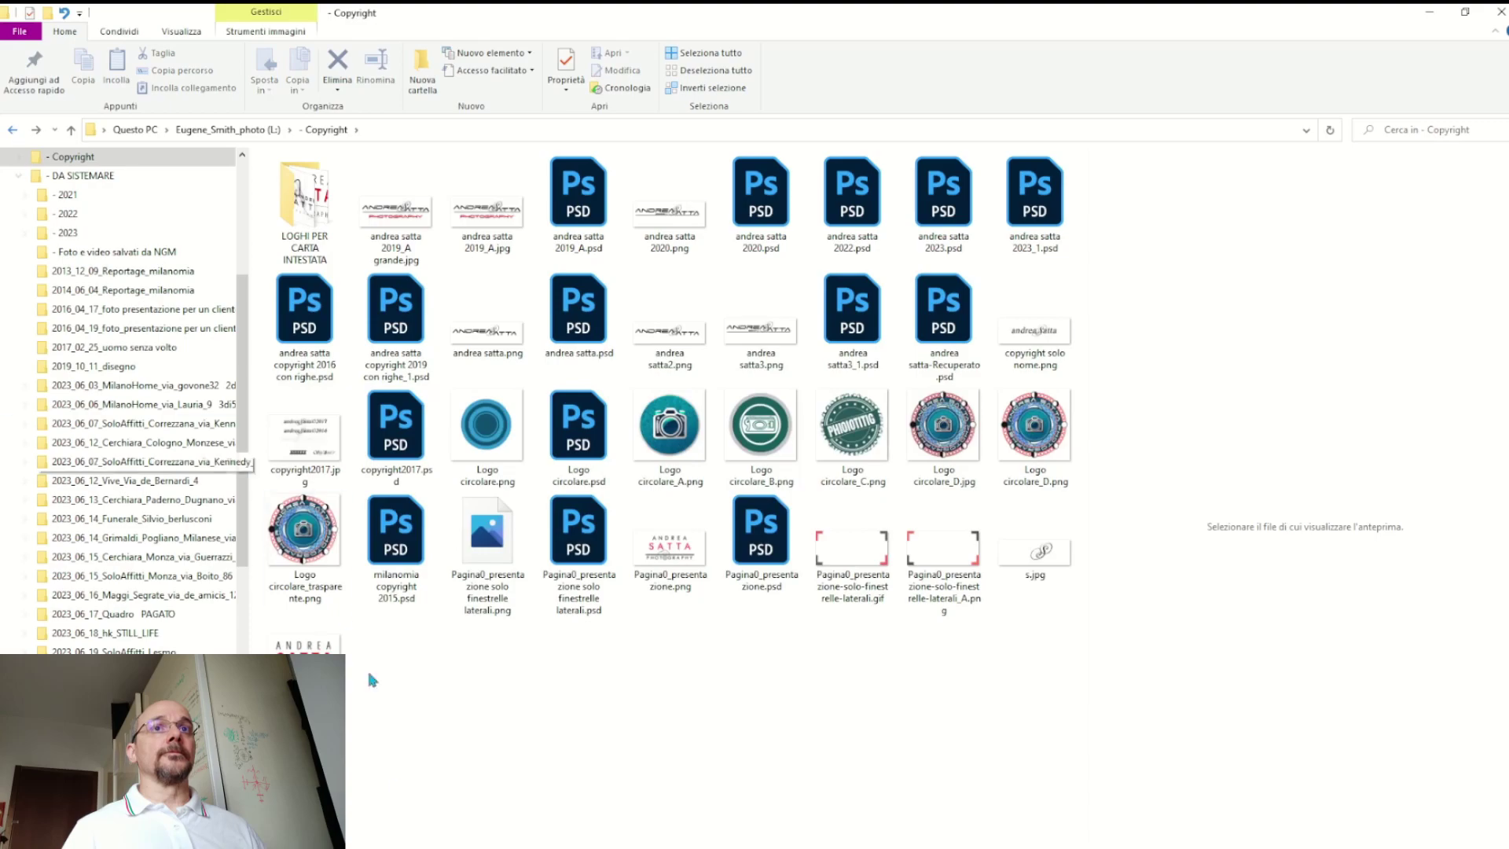
pyautogui.click(409, 825)
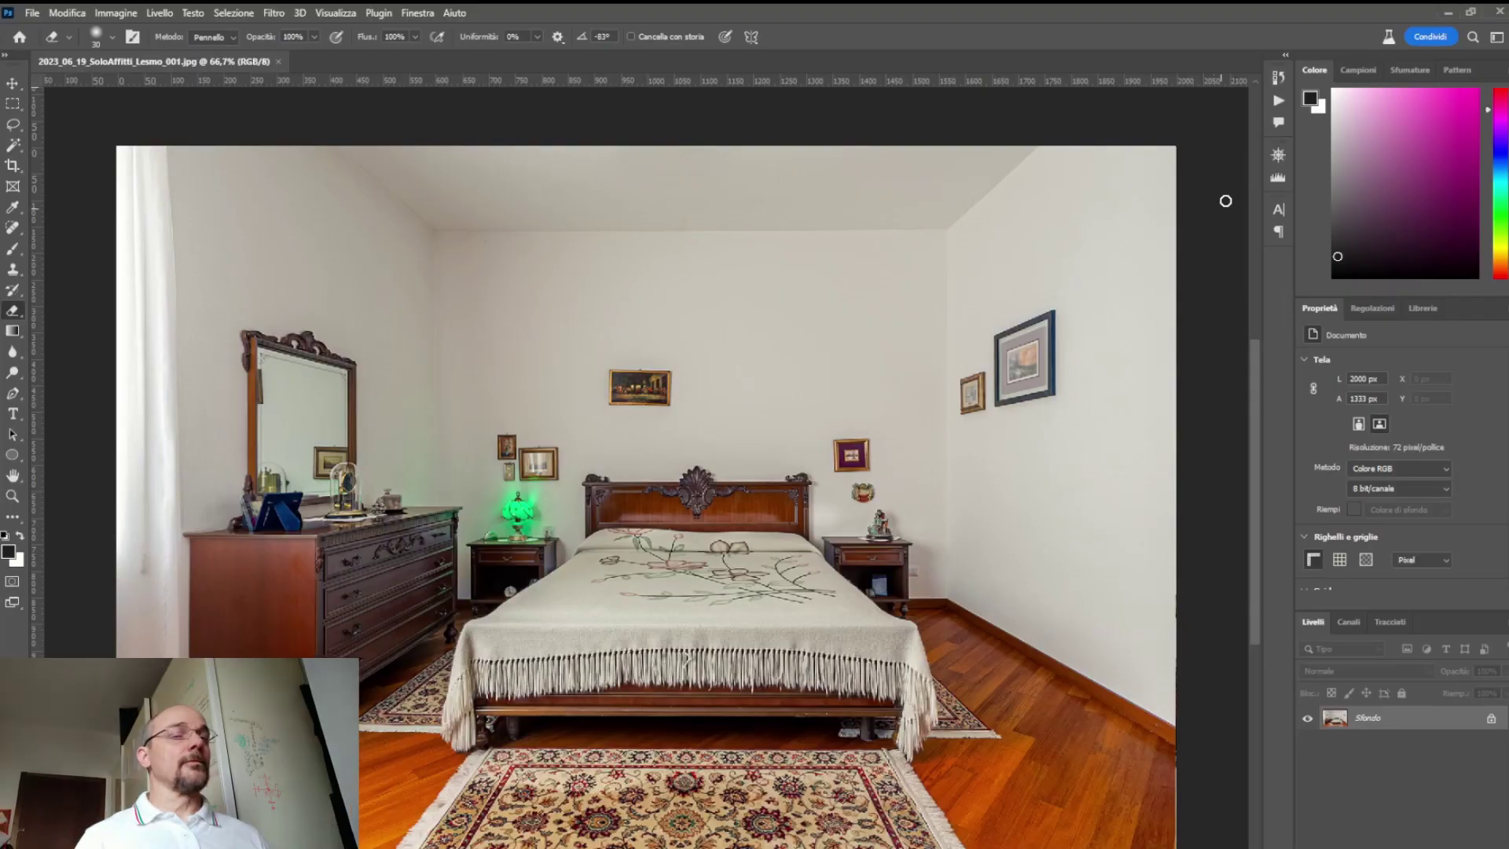
# - In the Actions panel, drag the Grimaldi 2 set to the trash and deselect
pyautogui.click(1277, 102)
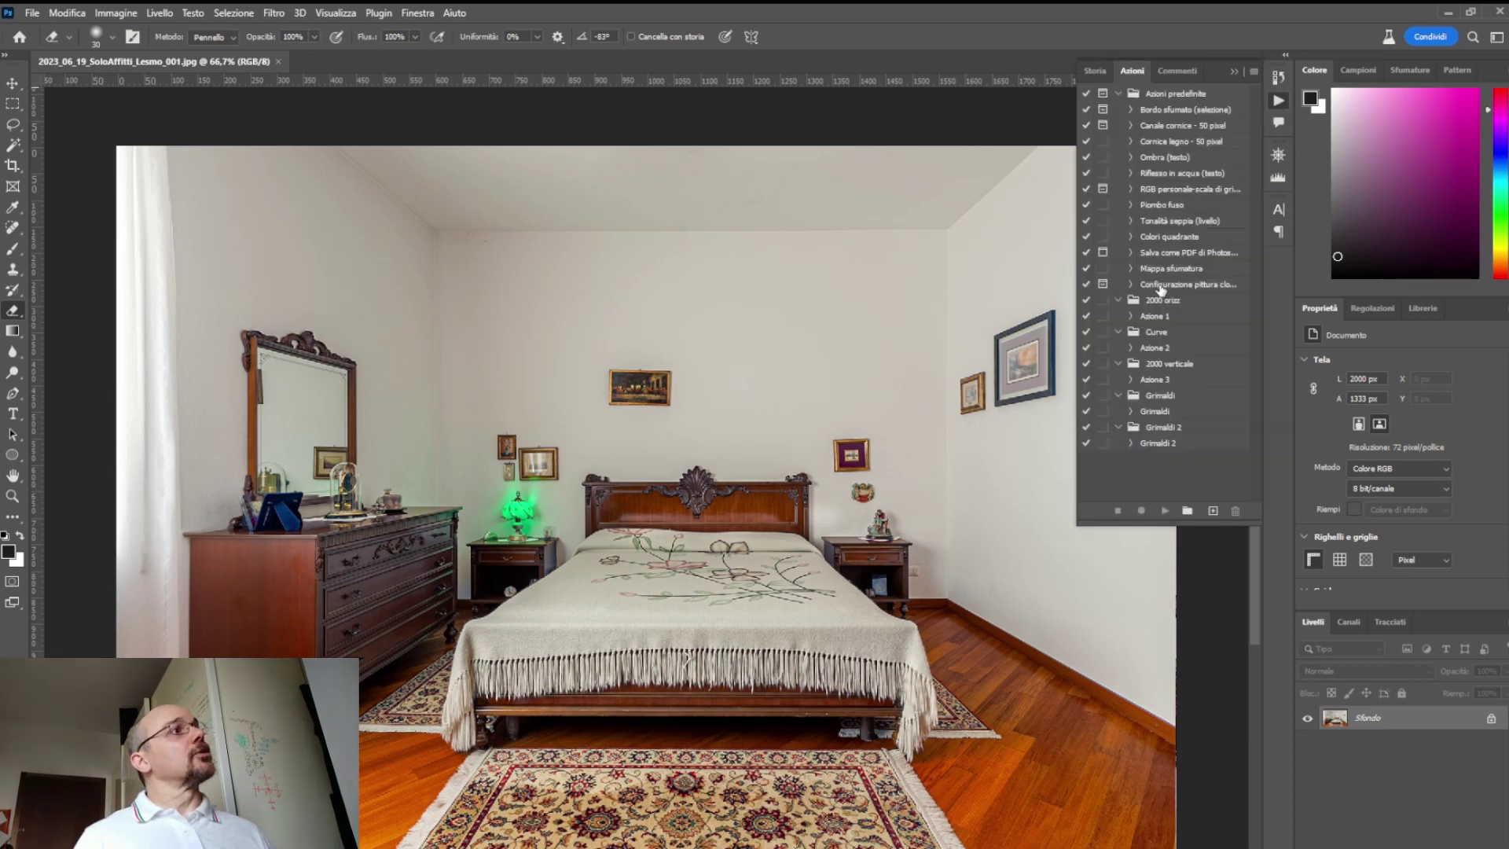
pyautogui.moveTo(1192, 425); pyautogui.dragTo(1235, 511)
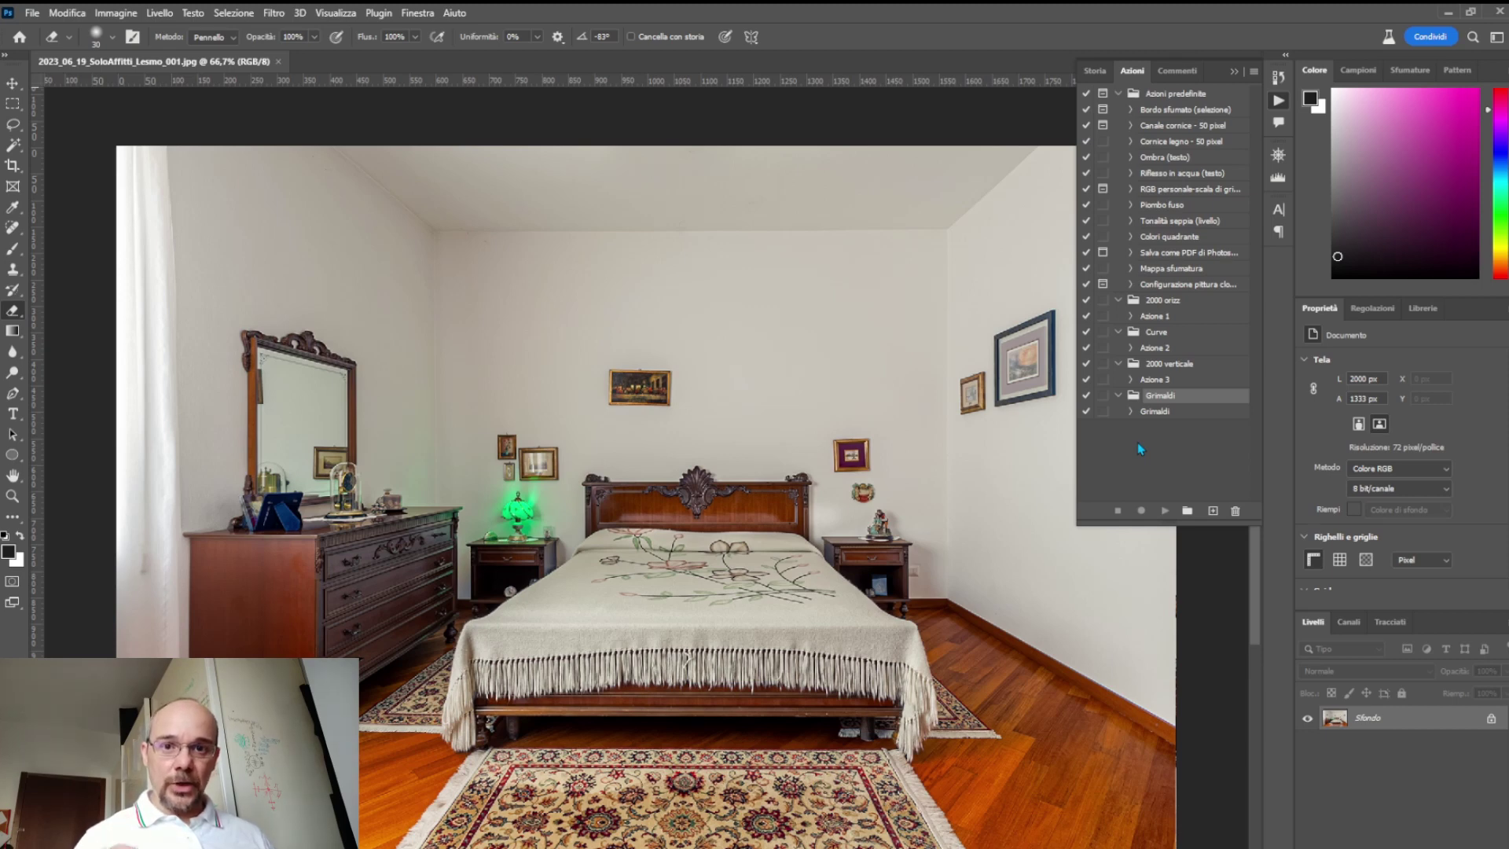
pyautogui.click(1140, 448)
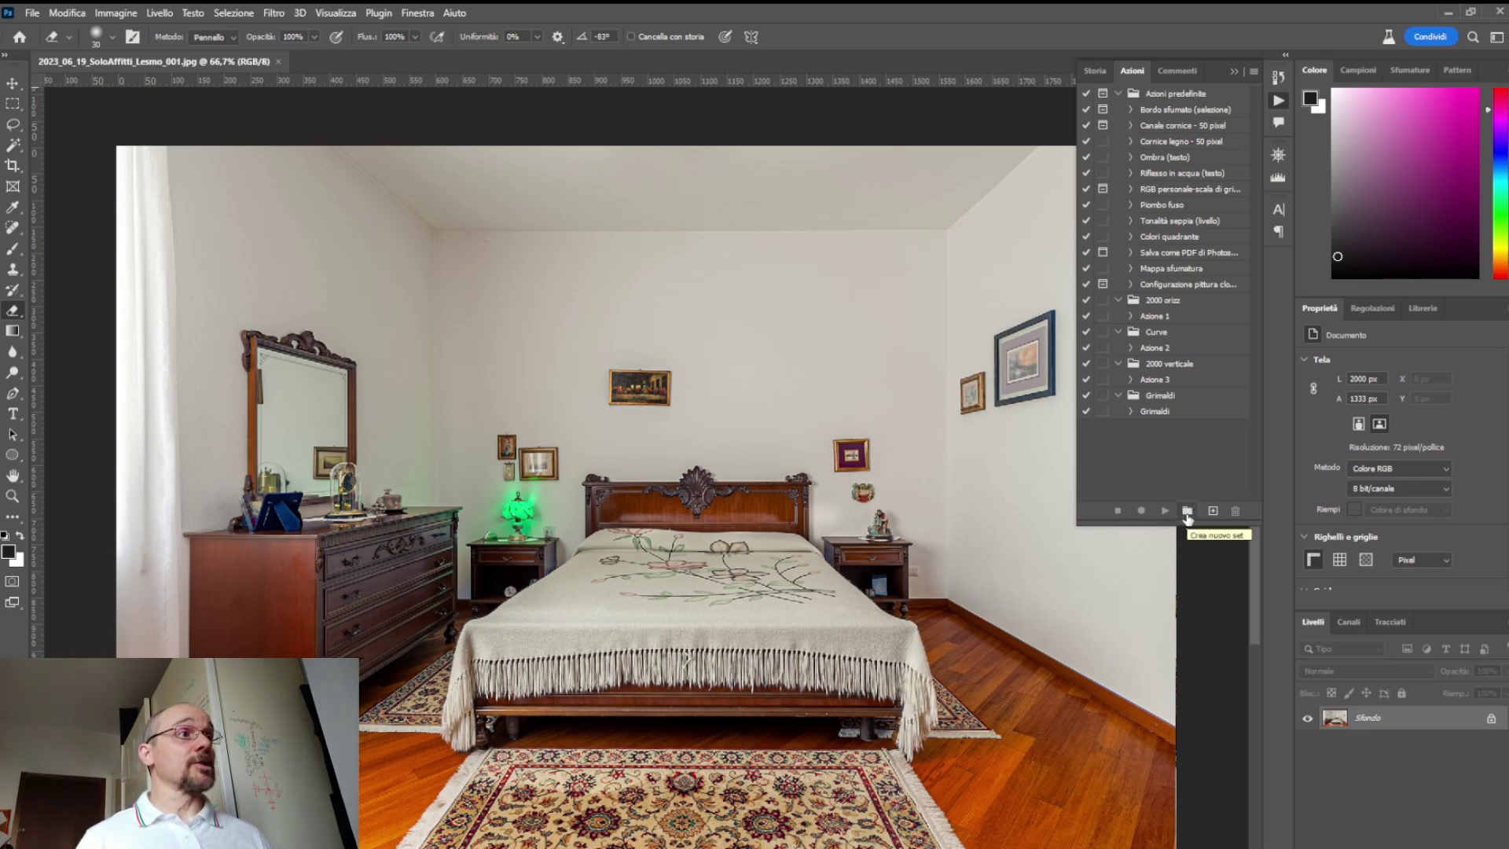
# - Create a new, empty action set named 'Logo mio'
pyautogui.click(1187, 511)
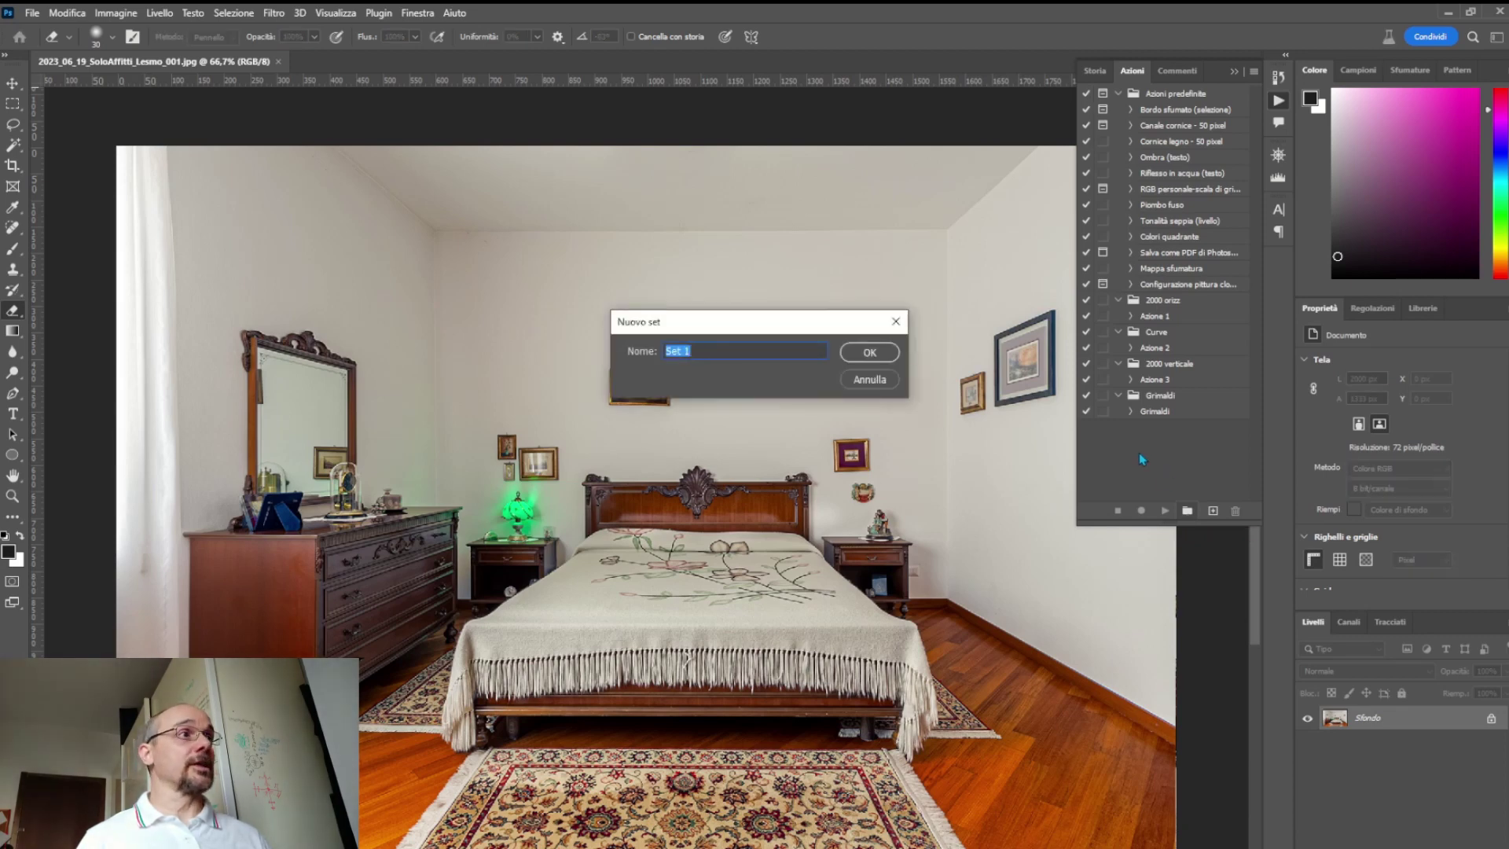
pyautogui.write('Sogl')
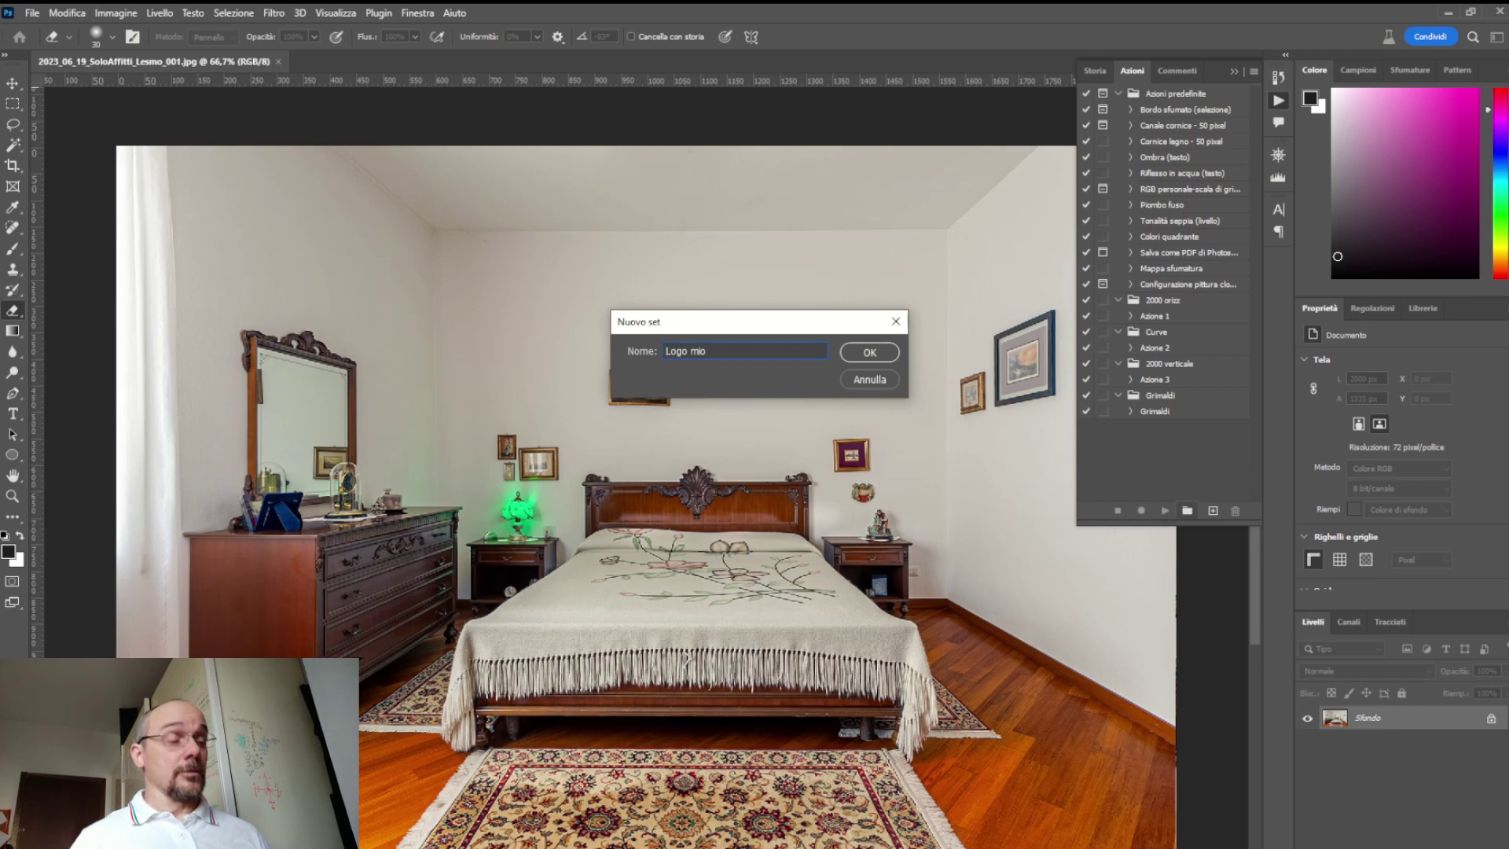
pyautogui.click(859, 357)
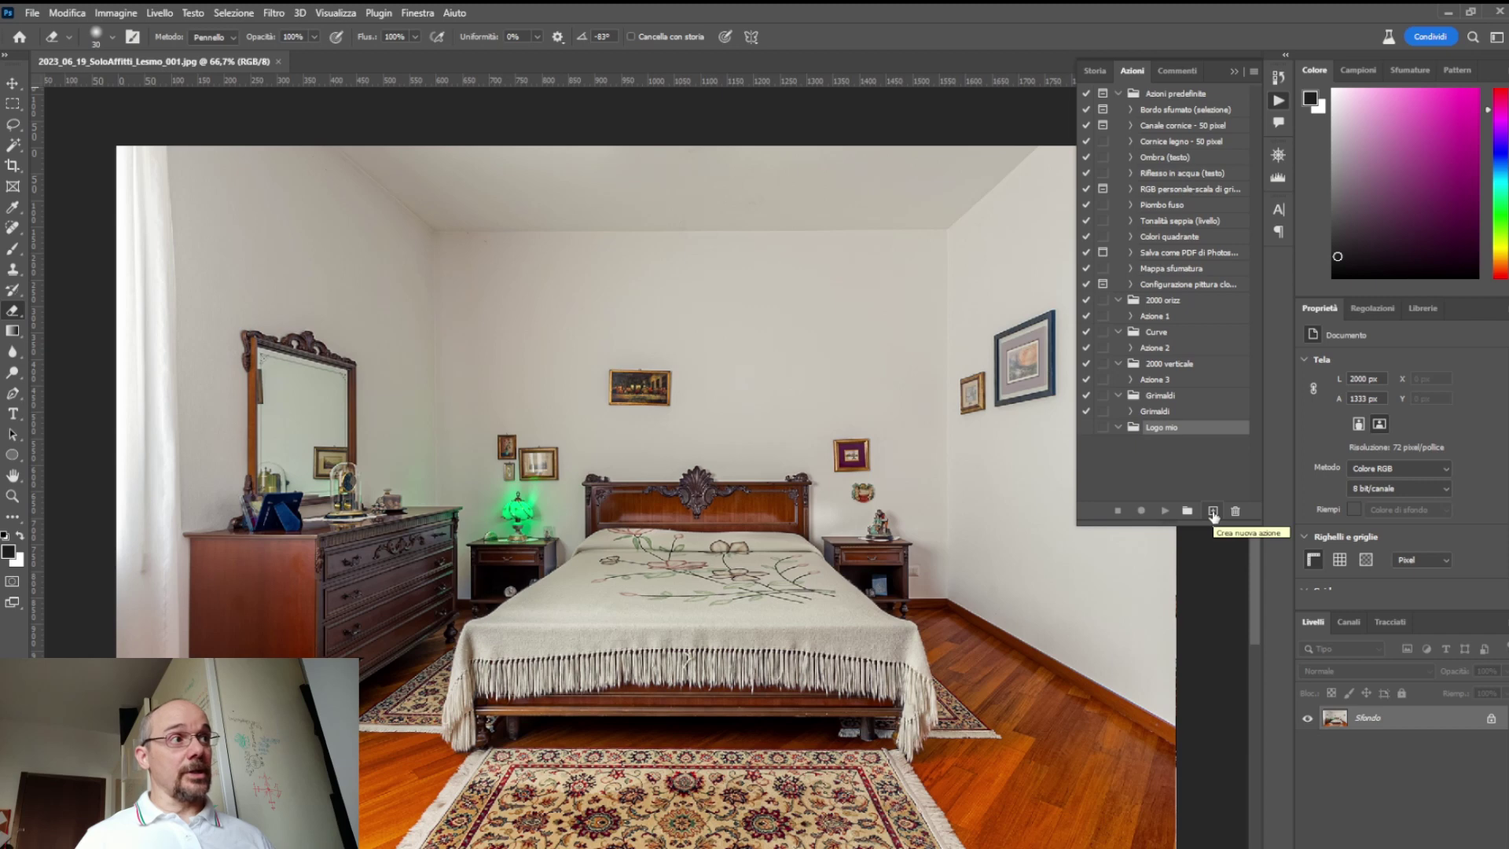
# - Add an action named 'Logo Andrea' to the Logo mio set and start recording
pyautogui.click(1212, 512)
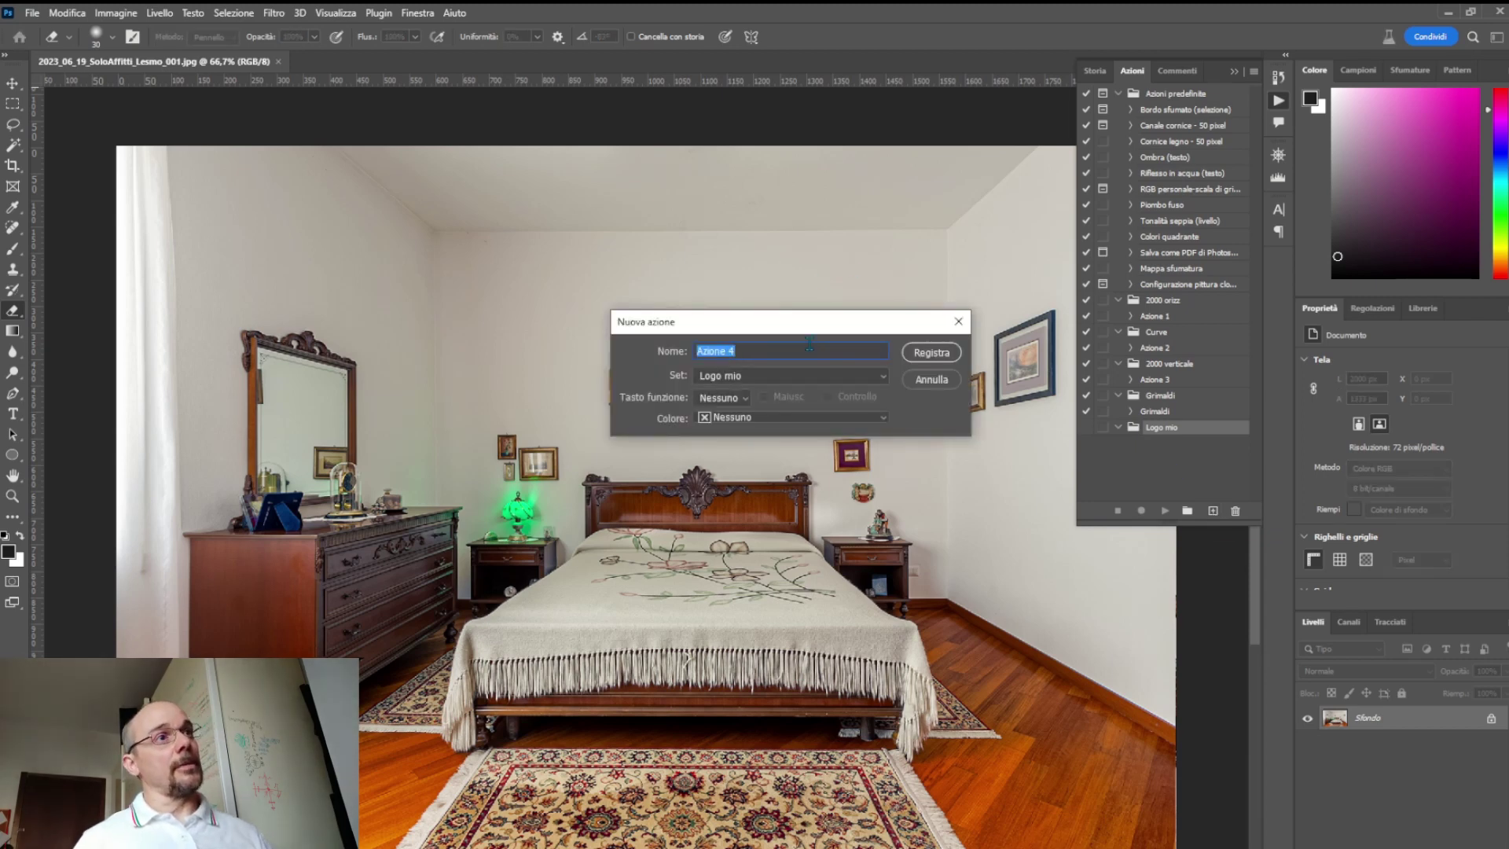
pyautogui.write('Logo')
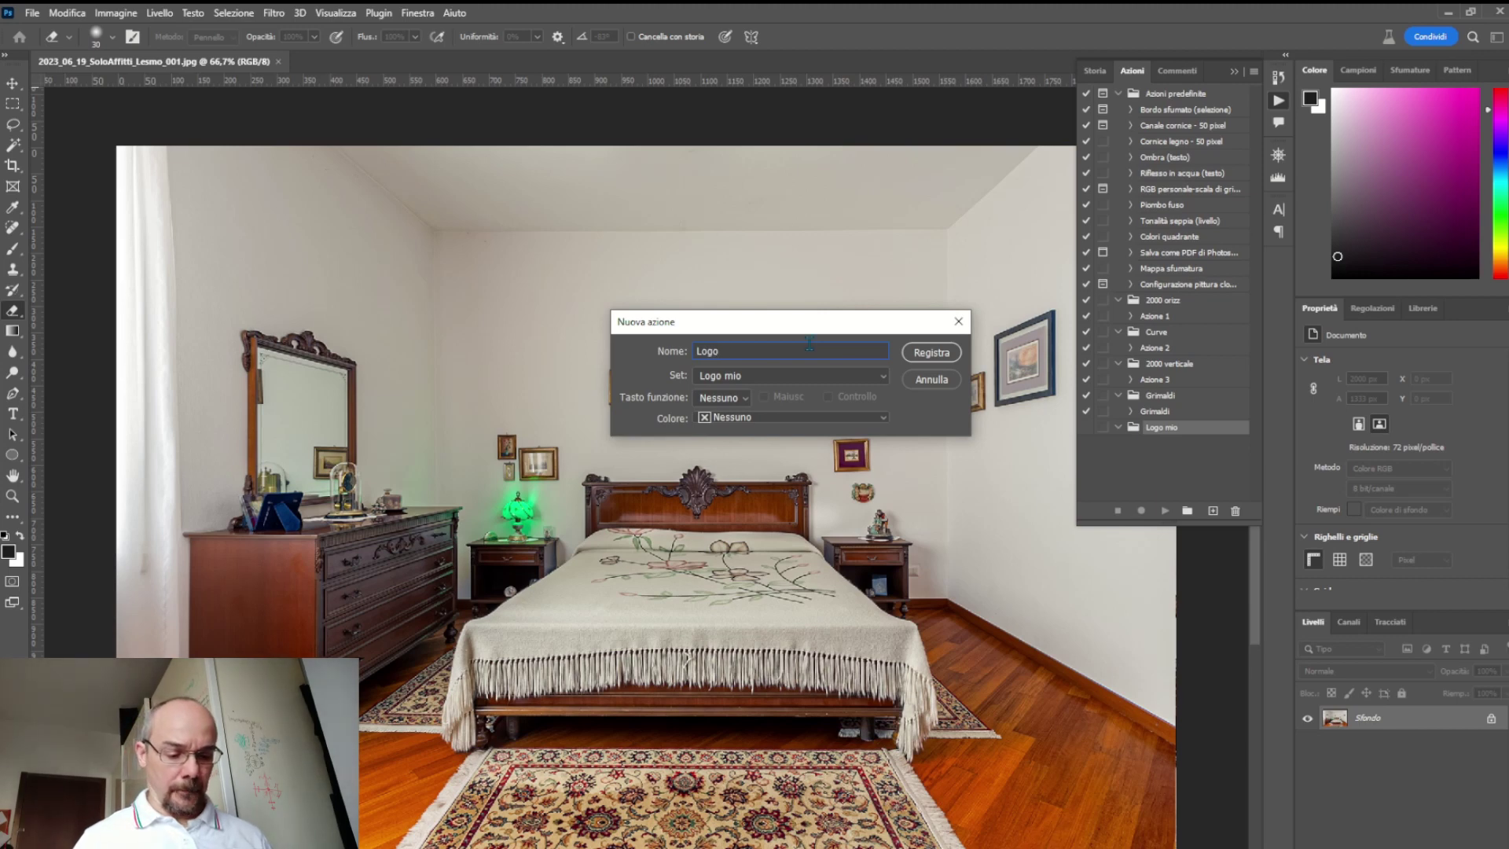
pyautogui.write(' Andrea')
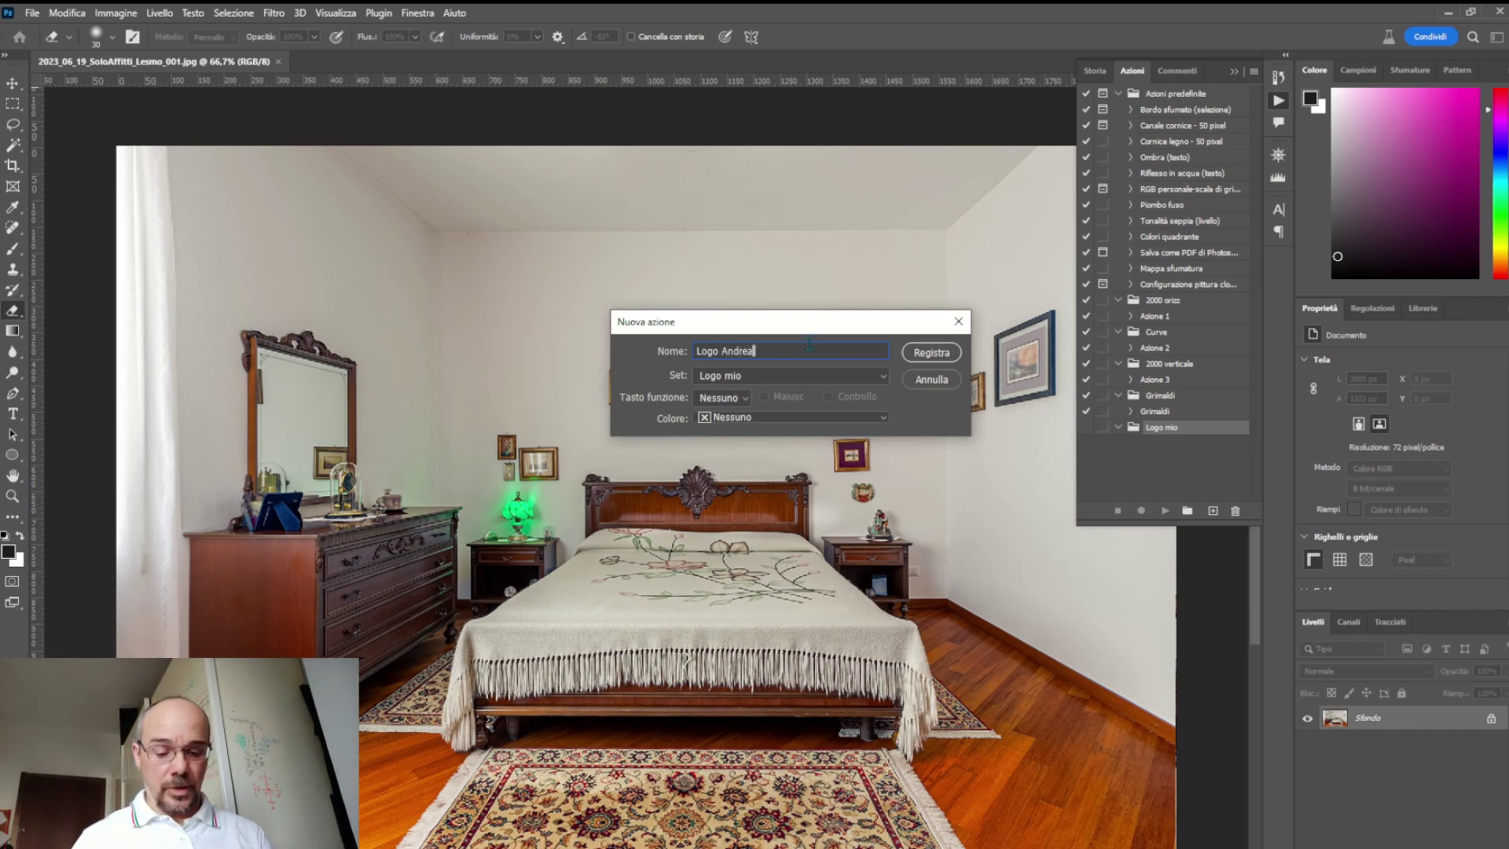
pyautogui.click(932, 353)
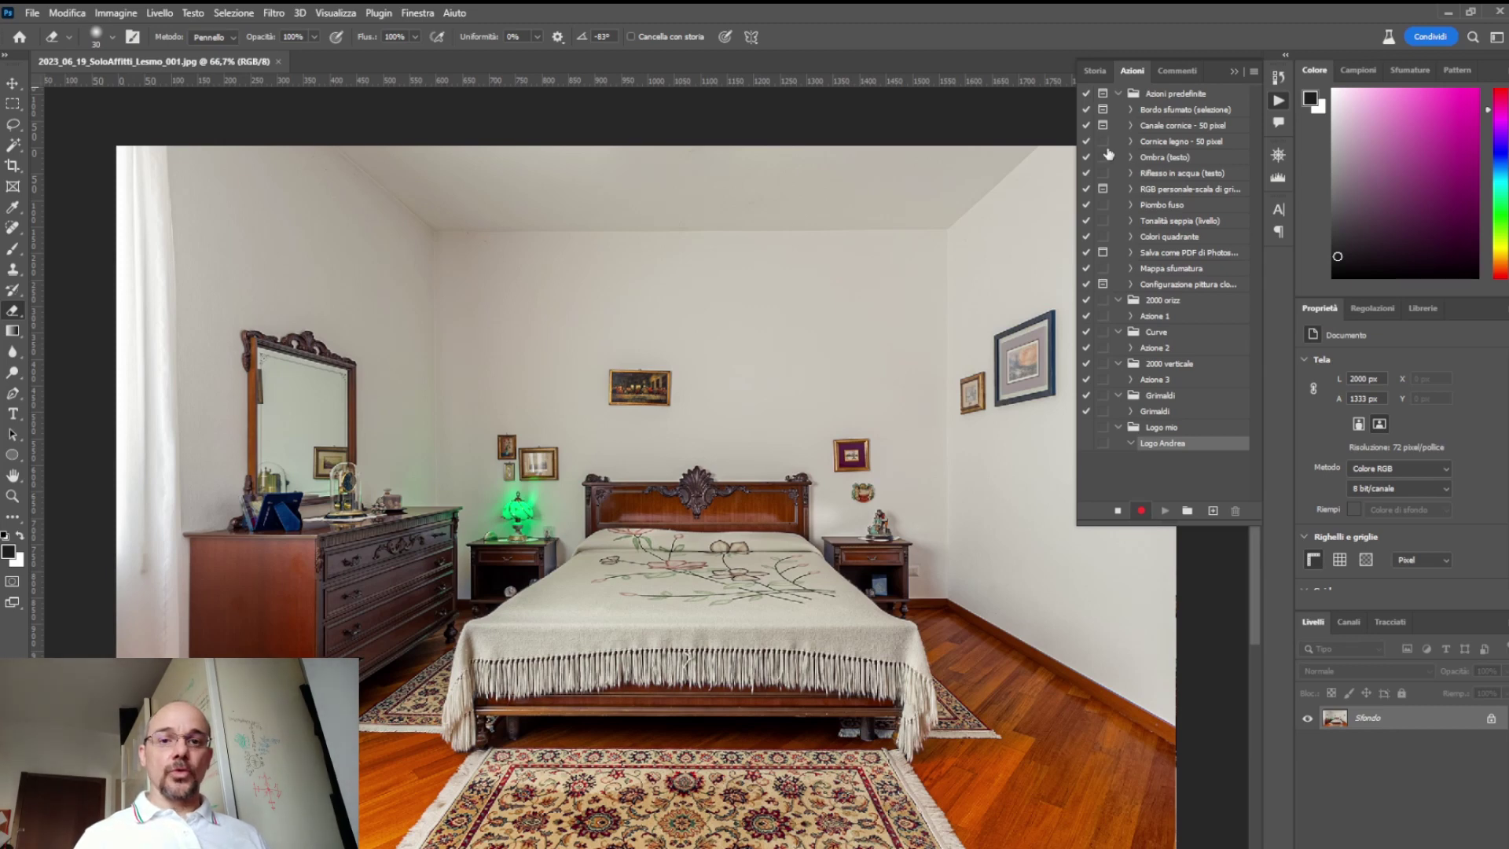
# - Use Place Embedded to choose Logo circolare_trasparente.png from the Copyright folder
pyautogui.click(1232, 73)
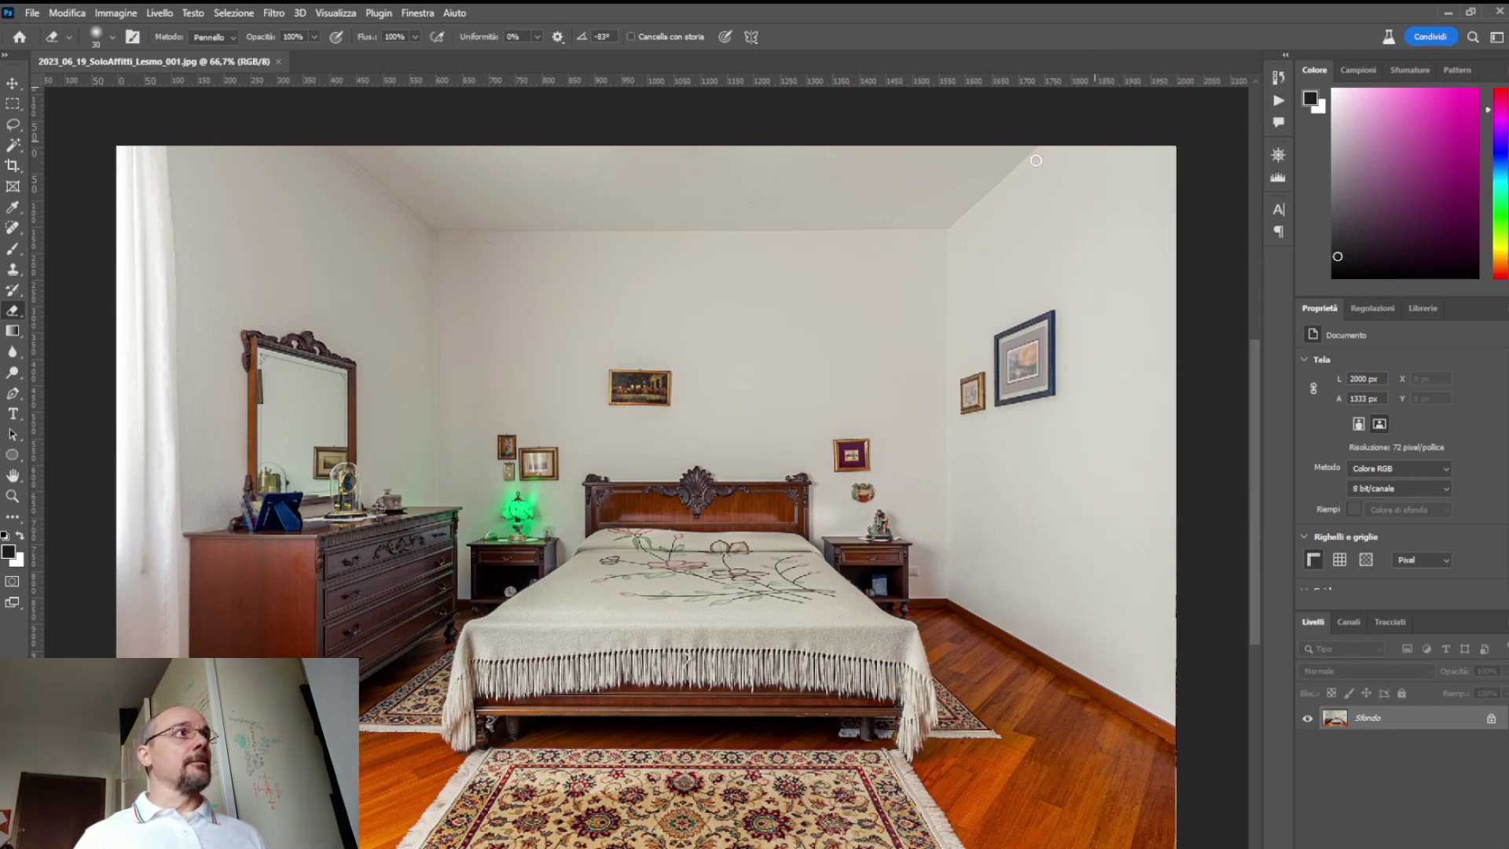
pyautogui.click(31, 13)
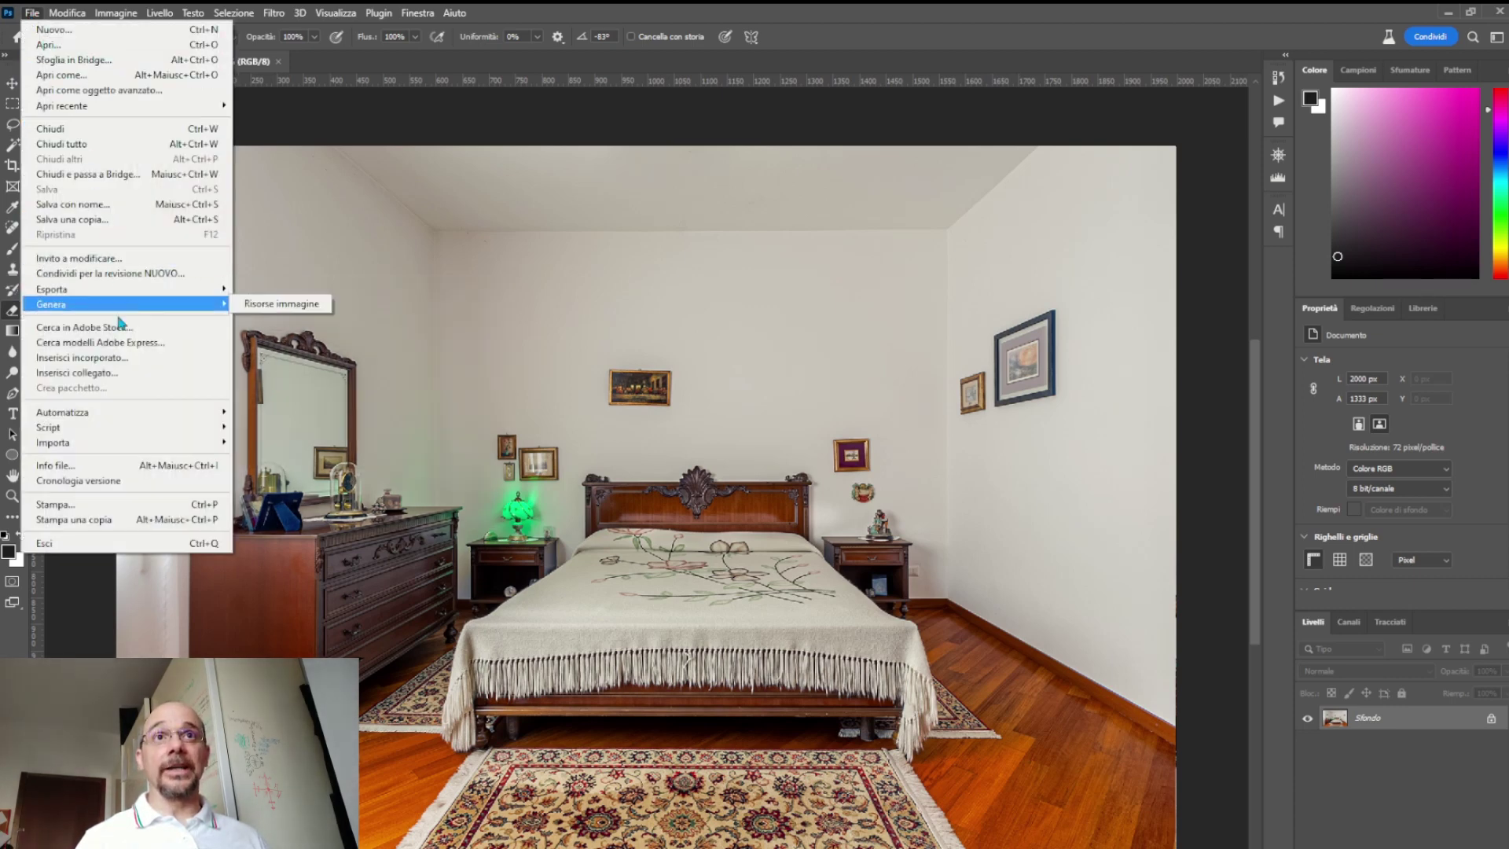
pyautogui.click(123, 360)
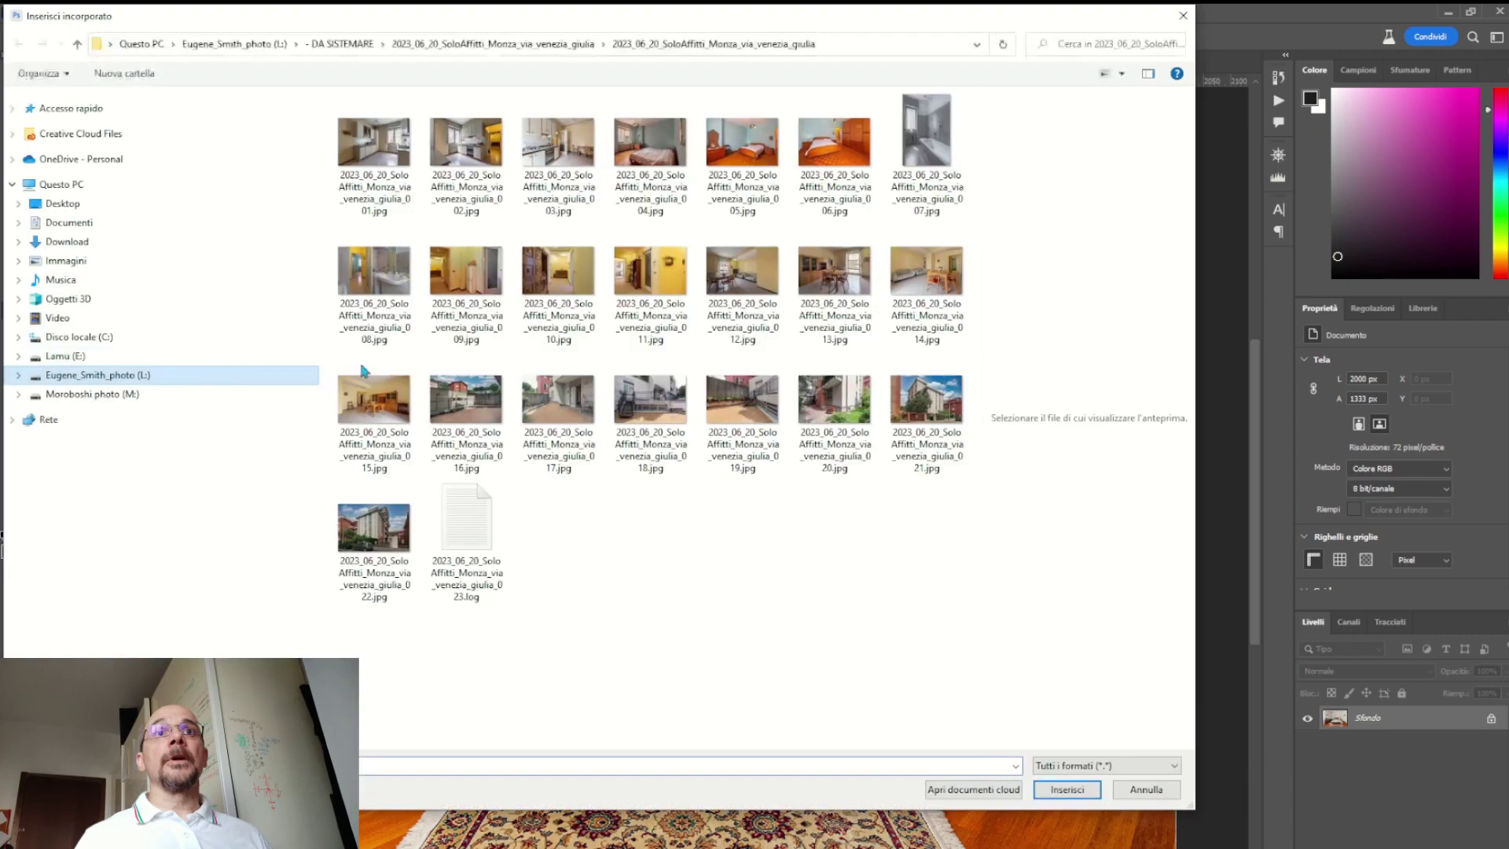
pyautogui.click(22, 377)
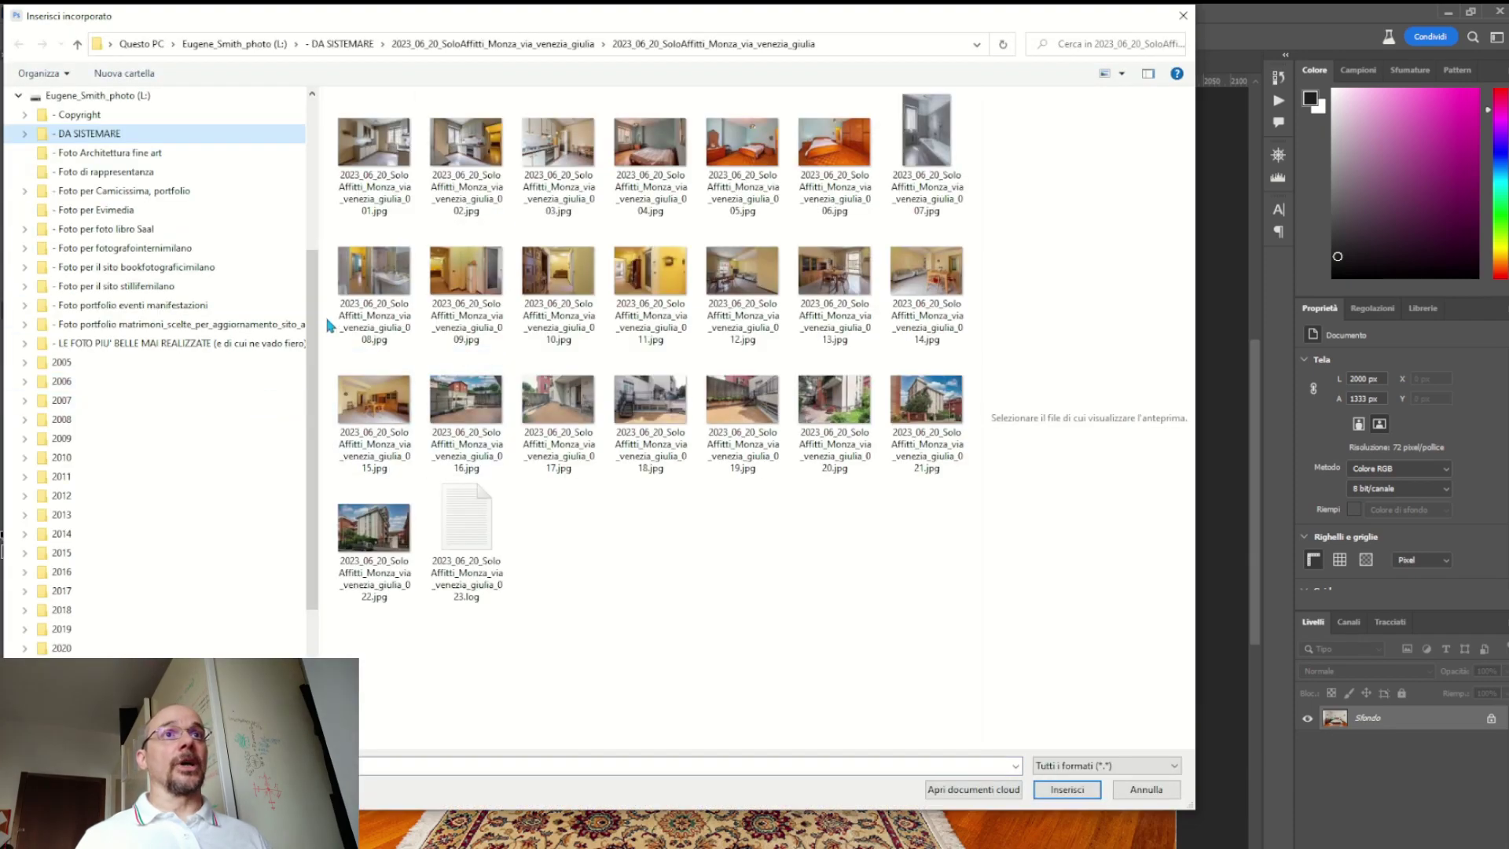
pyautogui.moveTo(314, 271); pyautogui.dragTo(323, 393)
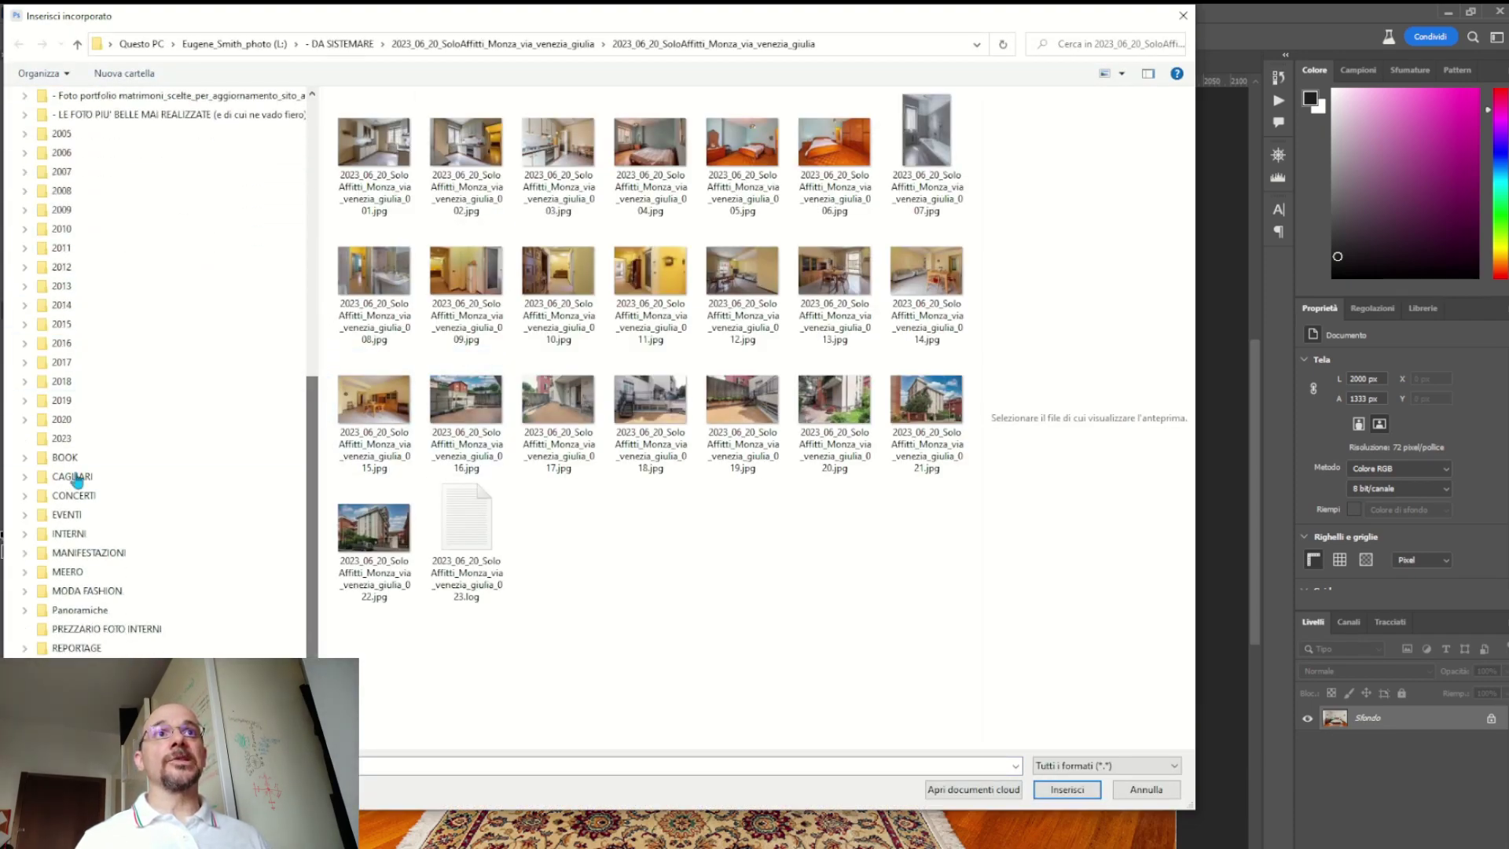
pyautogui.click(27, 534)
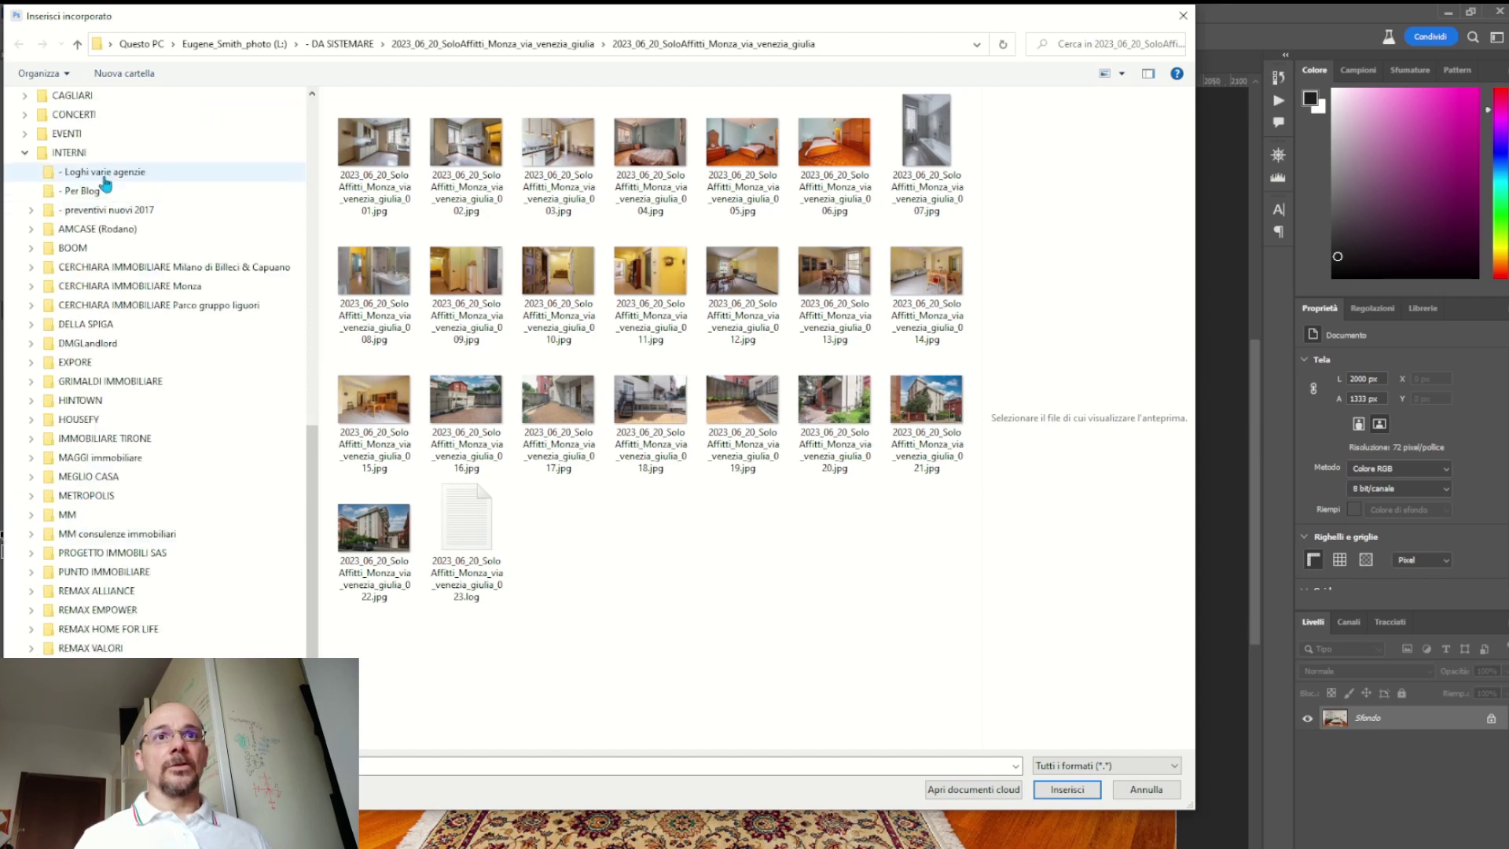
pyautogui.scroll(5, 295, 377)
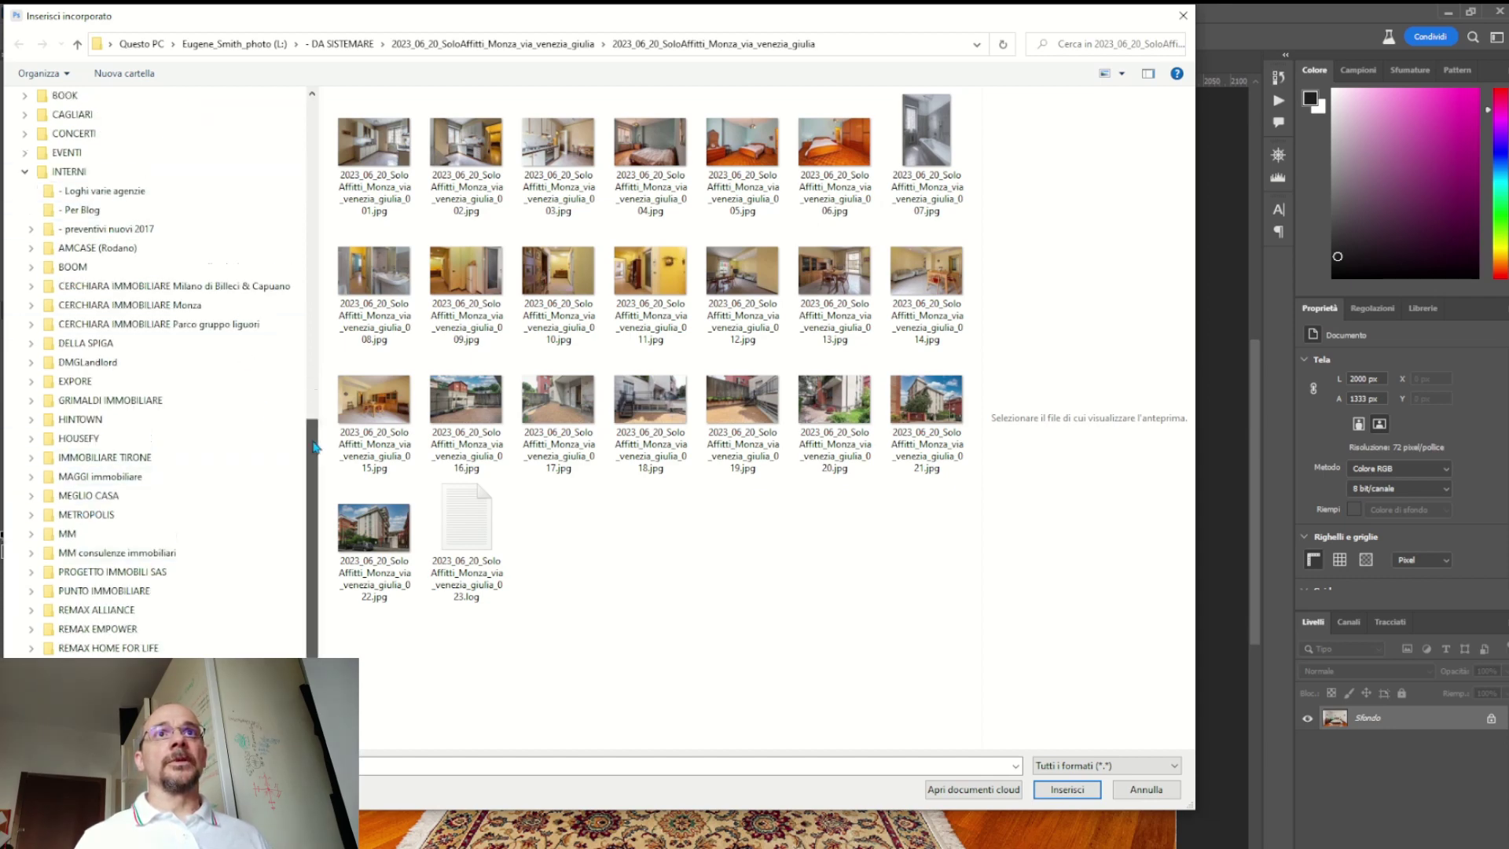
pyautogui.scroll(5, 288, 245)
pyautogui.scroll(1, 289, 245)
pyautogui.click(86, 154)
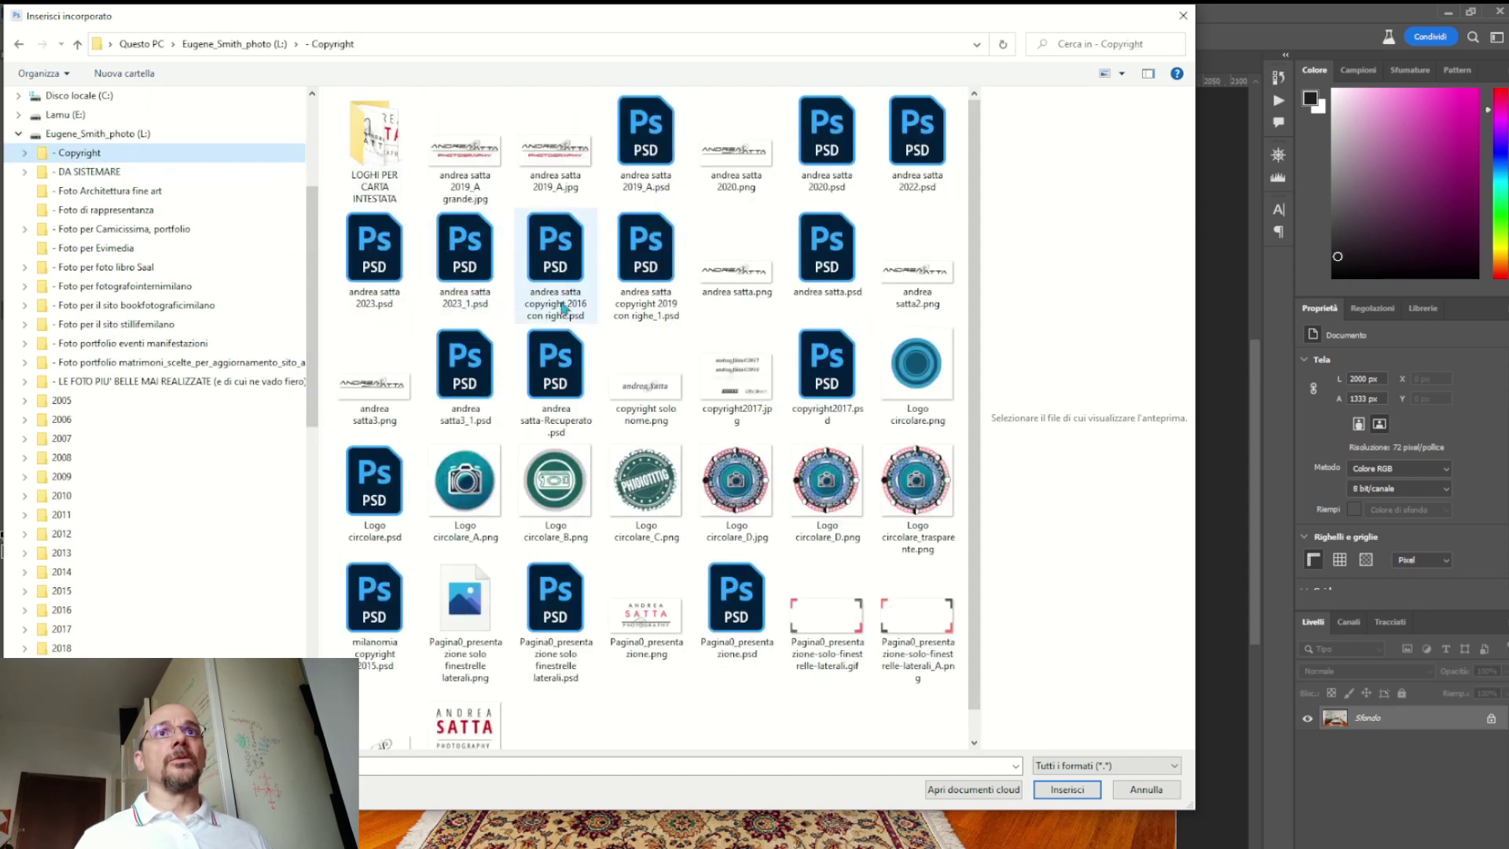
pyautogui.click(927, 491)
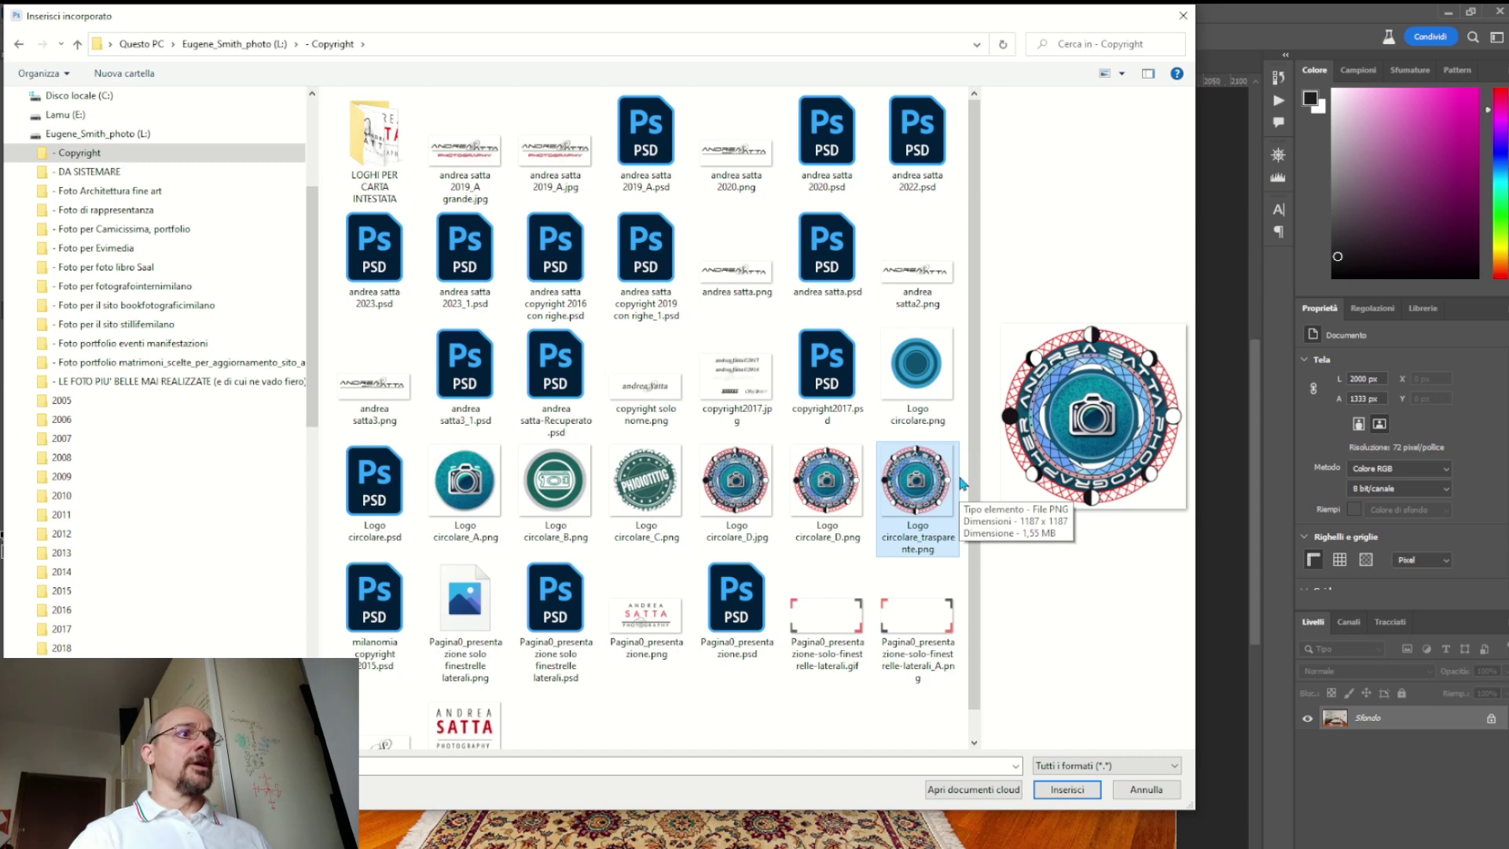
# - Place the circular logo, enlarge it to about 436 px, and move it over the bed
pyautogui.click(1056, 792)
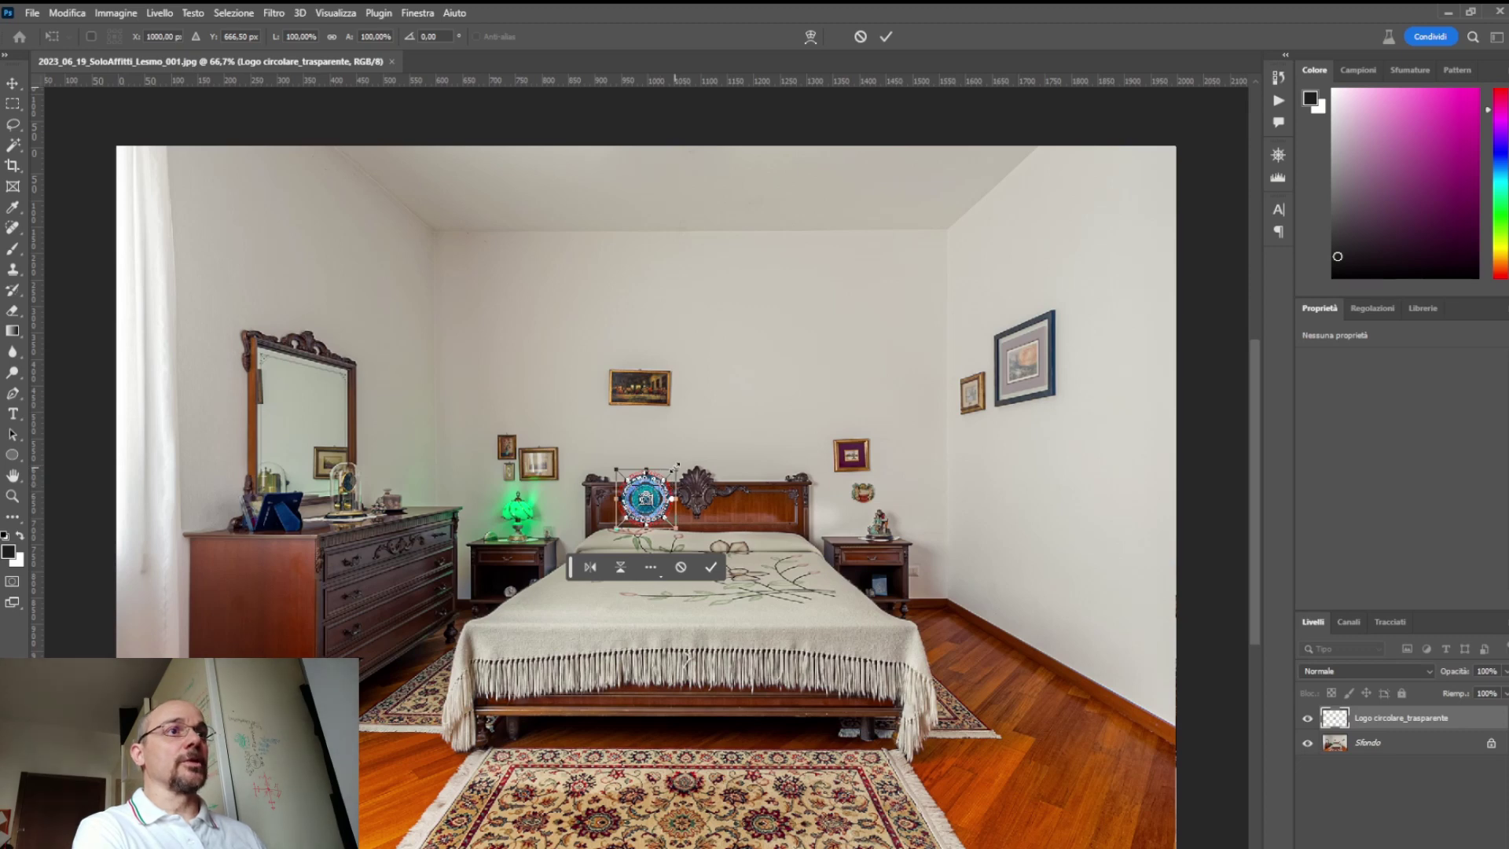
pyautogui.moveTo(676, 467); pyautogui.dragTo(874, 328)
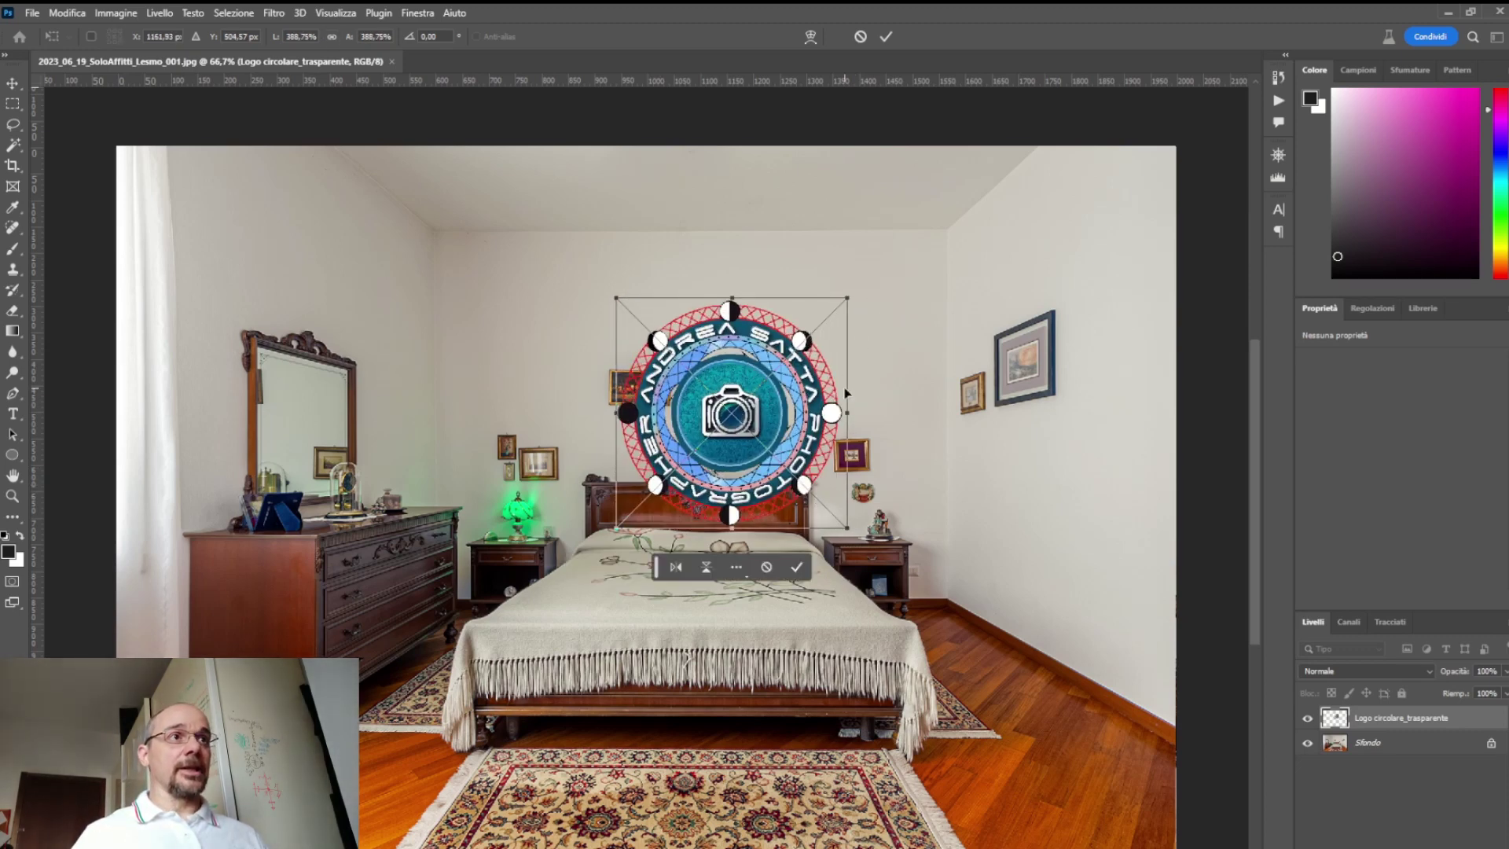
pyautogui.press('Return')
pyautogui.press('e')
pyautogui.press('v')
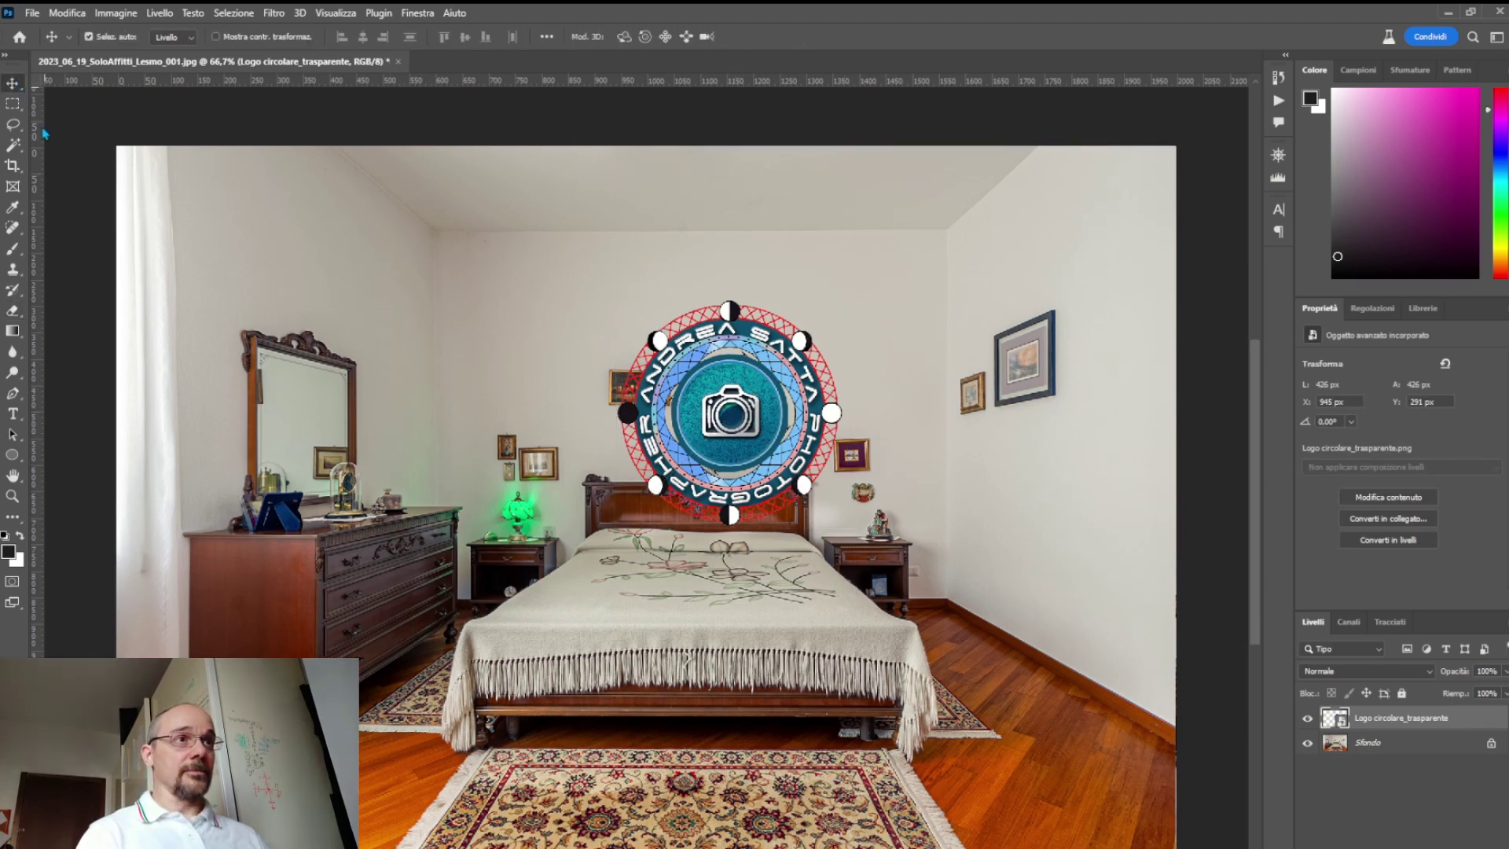
pyautogui.moveTo(728, 416); pyautogui.dragTo(666, 510)
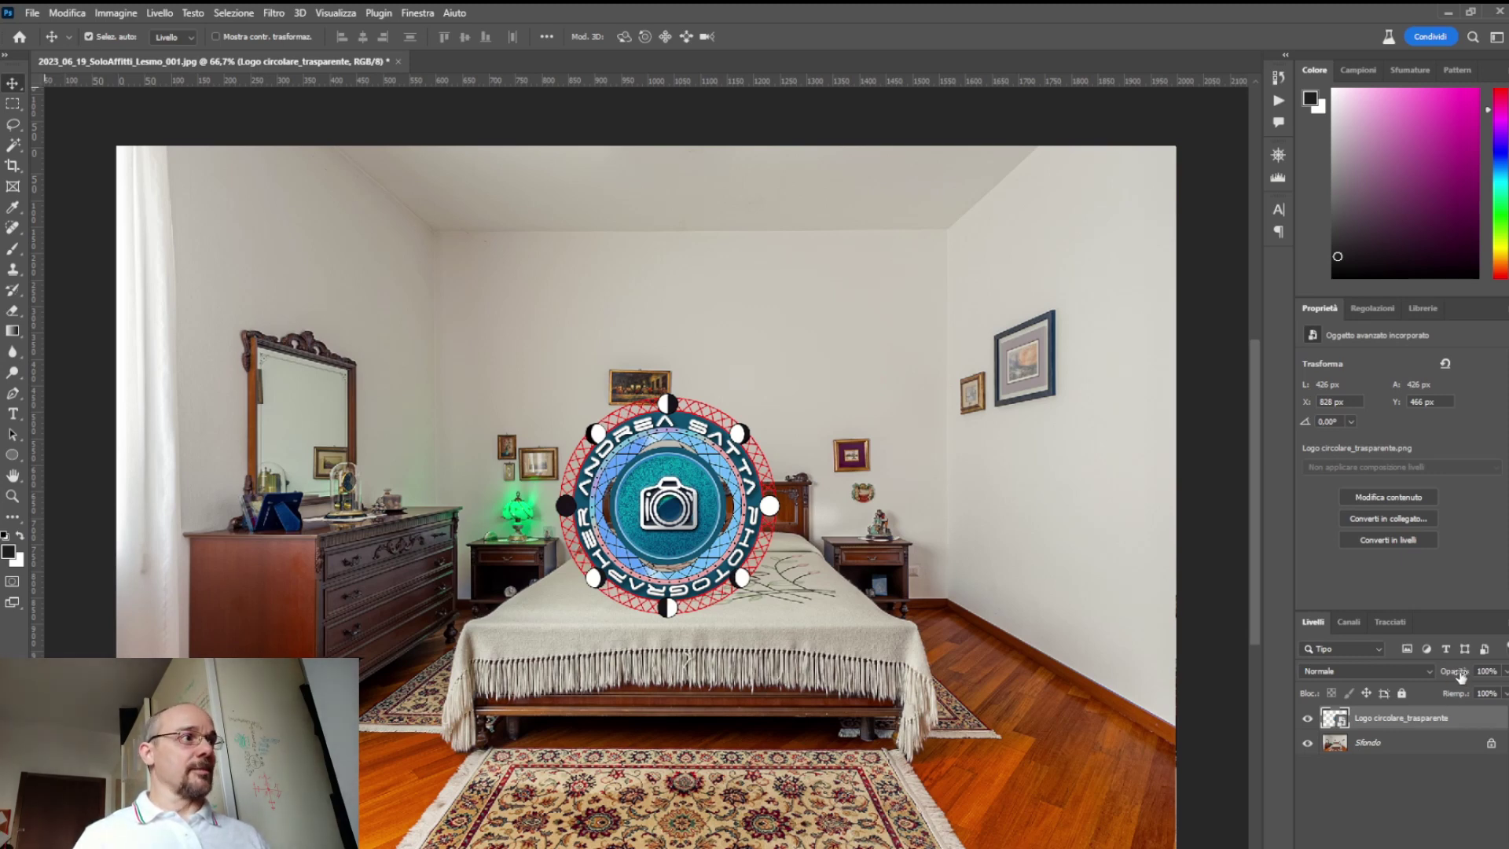
# - Lower the logo's opacity, nudge it slightly right, and flatten the image with Livello > Unico livello
pyautogui.moveTo(1459, 675); pyautogui.dragTo(1407, 668)
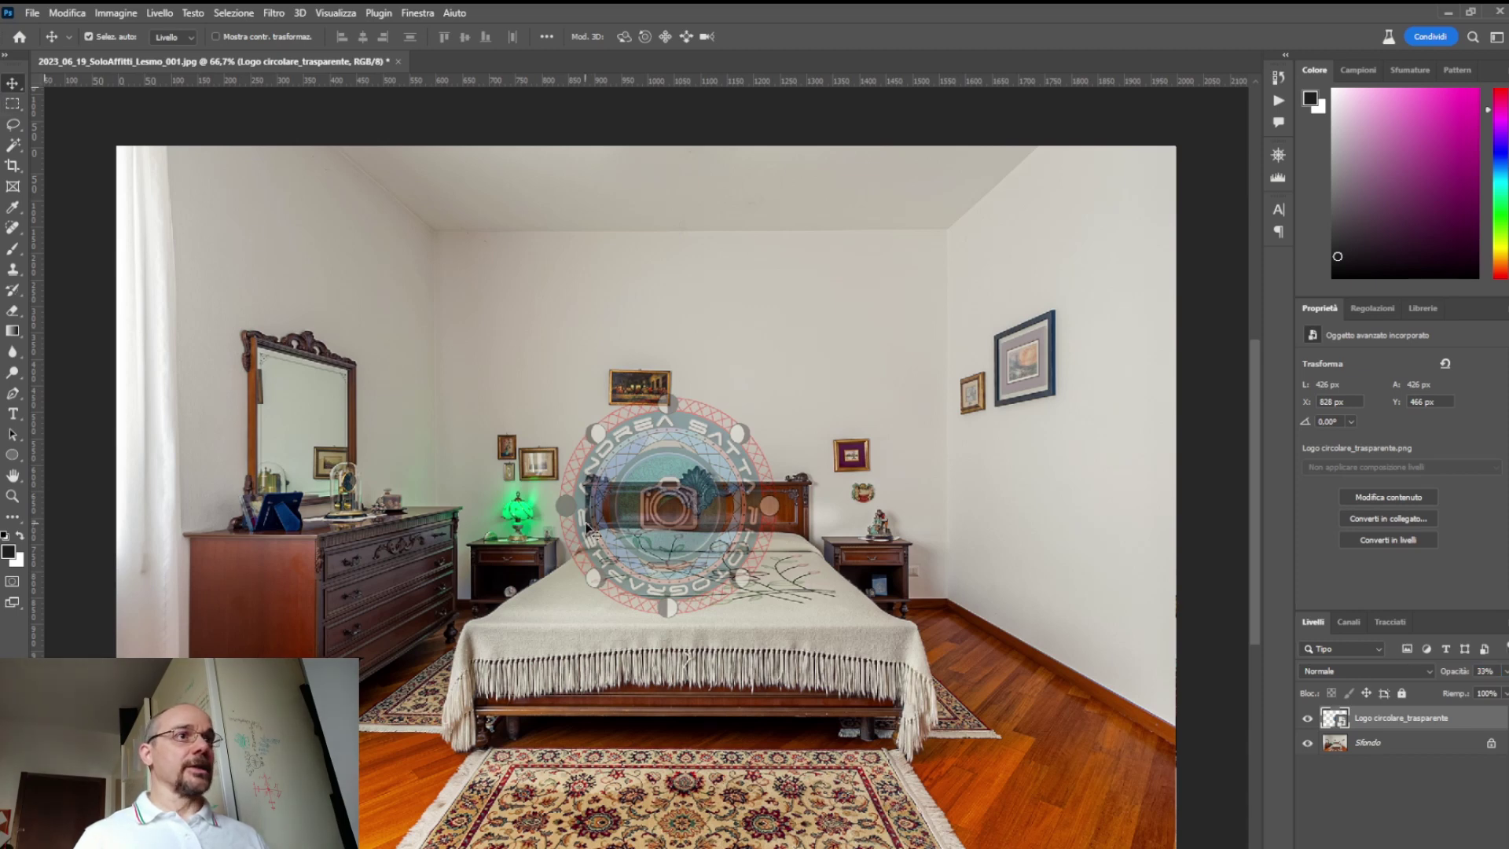
pyautogui.moveTo(673, 507); pyautogui.dragTo(698, 507)
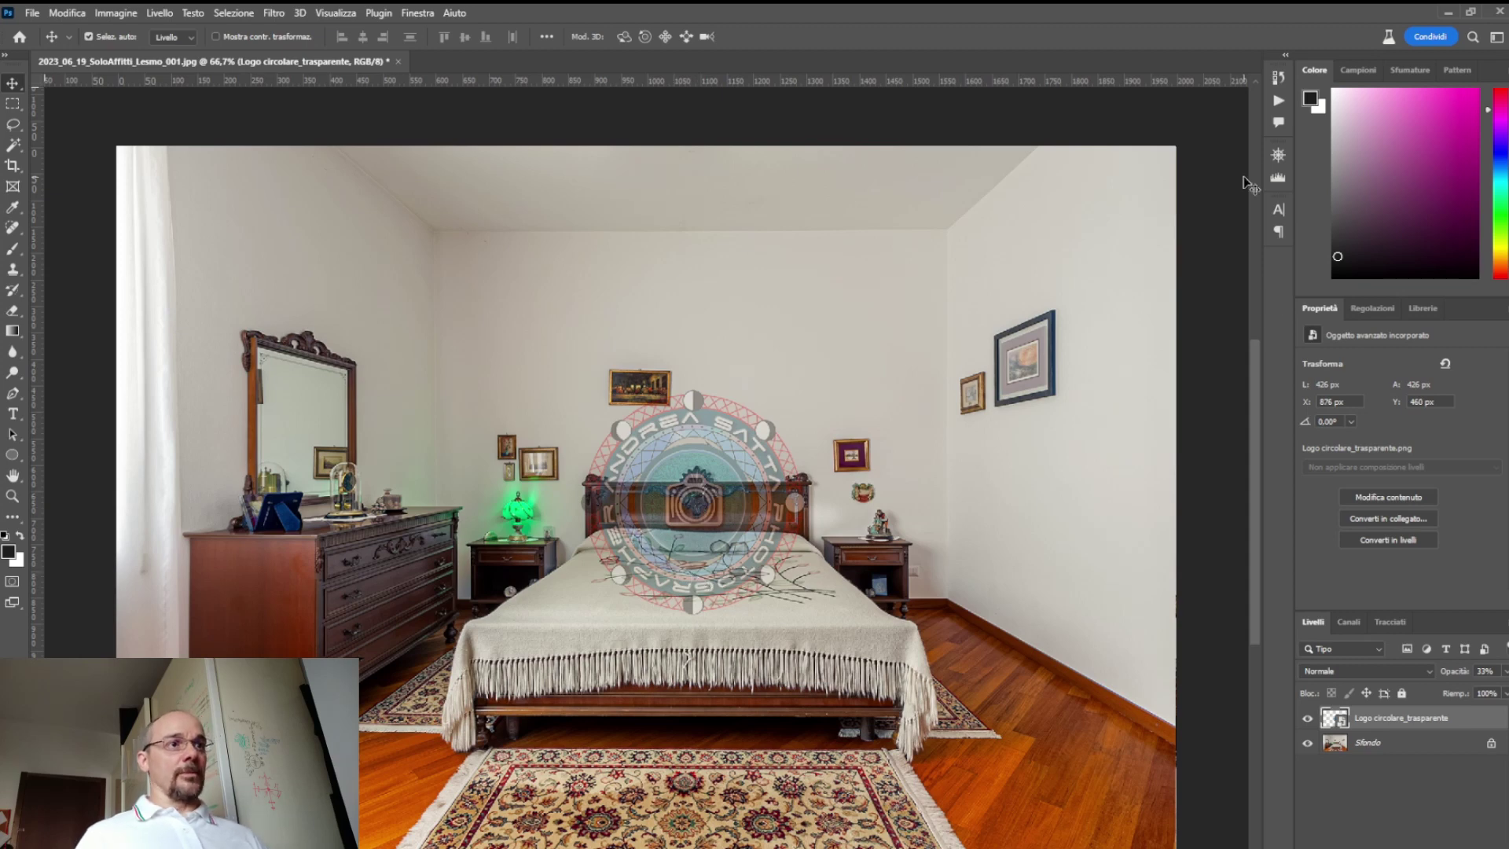
pyautogui.click(159, 13)
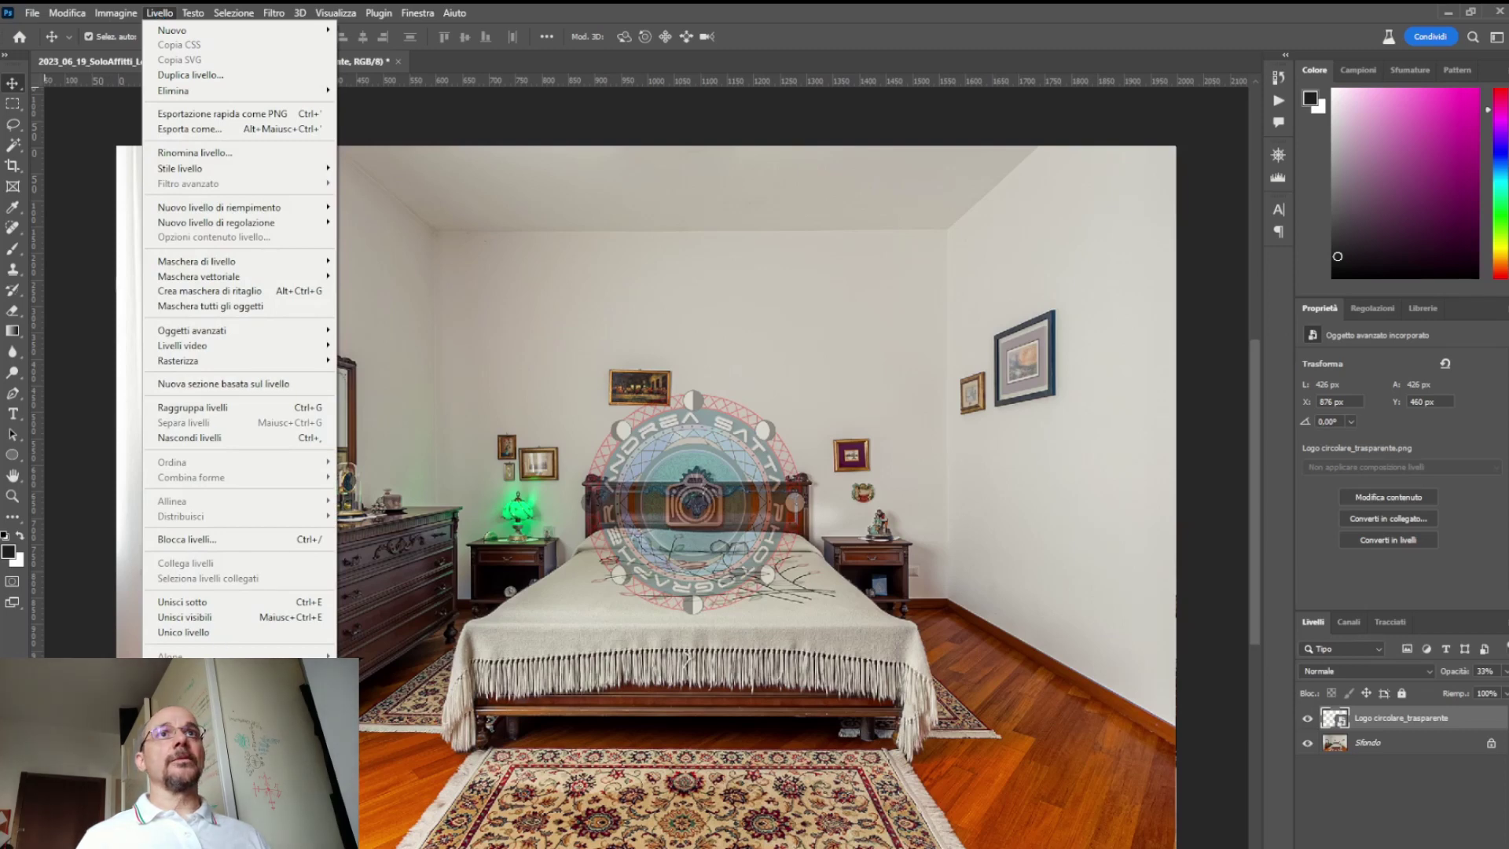
pyautogui.click(222, 632)
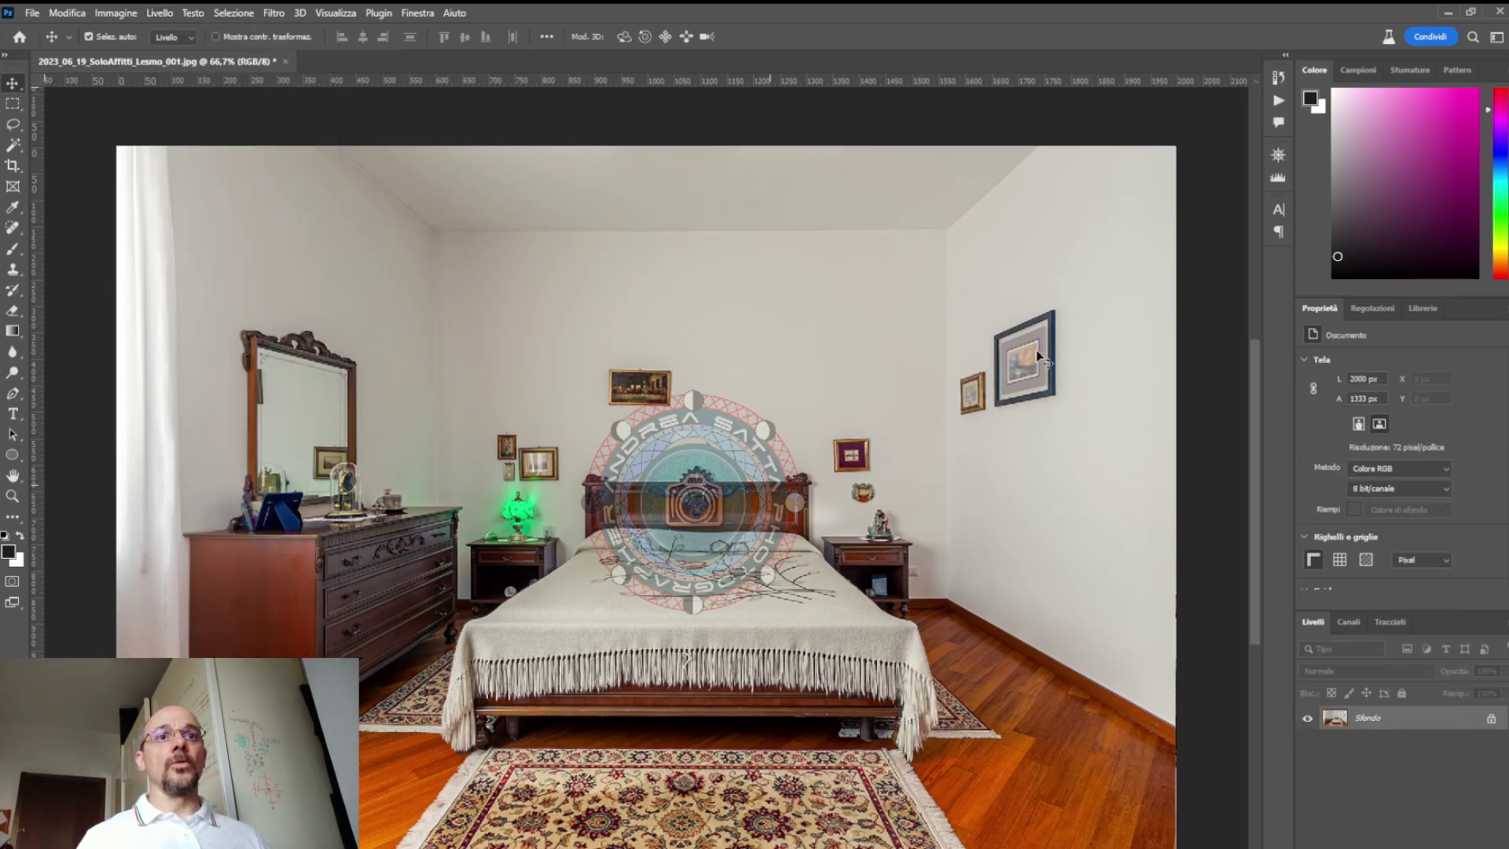
# - Stop recording the Logo Andrea action and close the bedroom photo without saving
pyautogui.click(1279, 100)
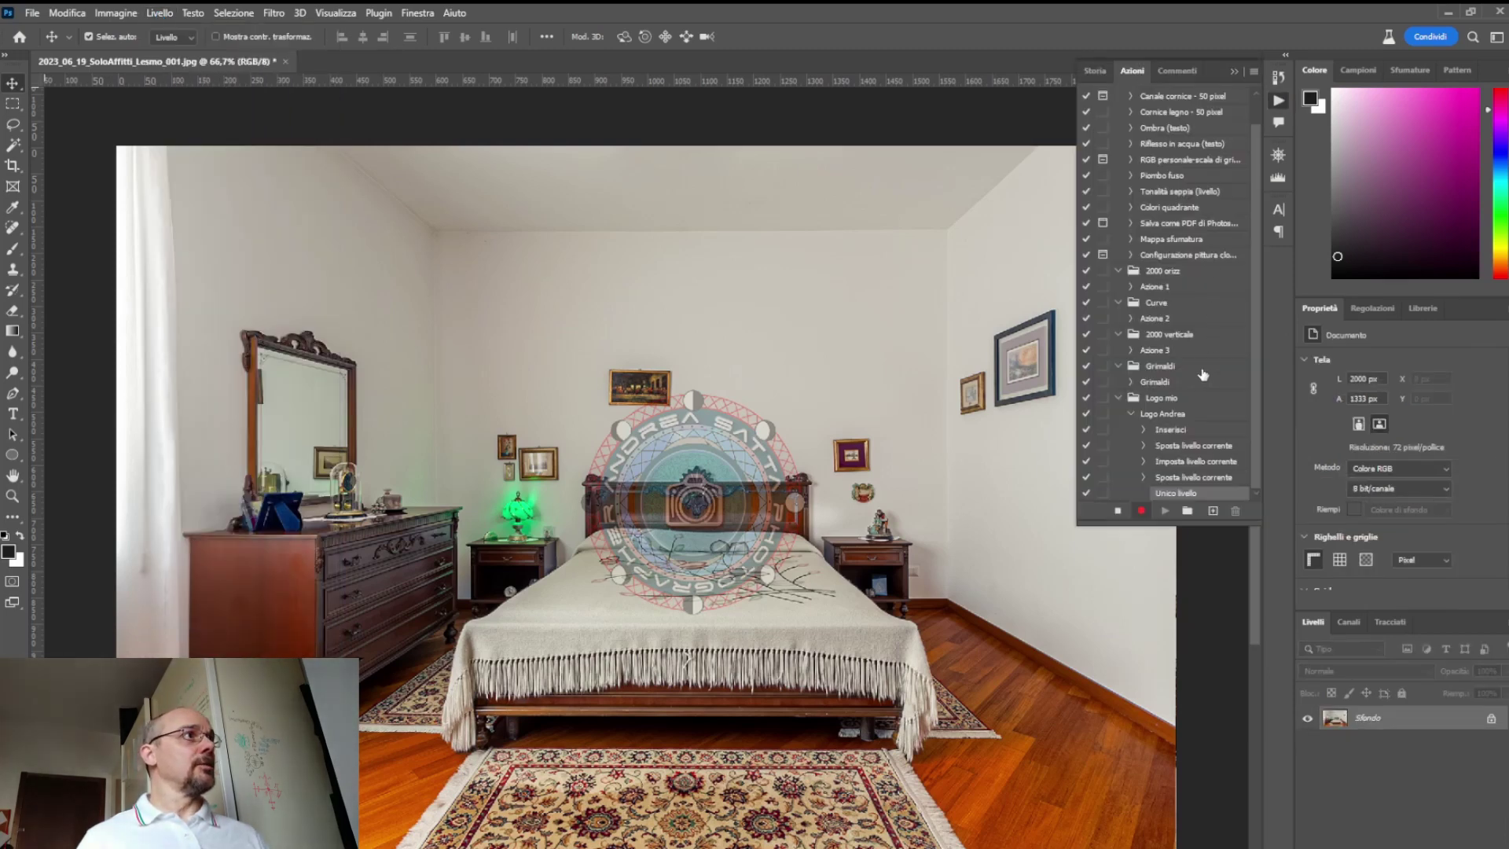
pyautogui.click(1117, 511)
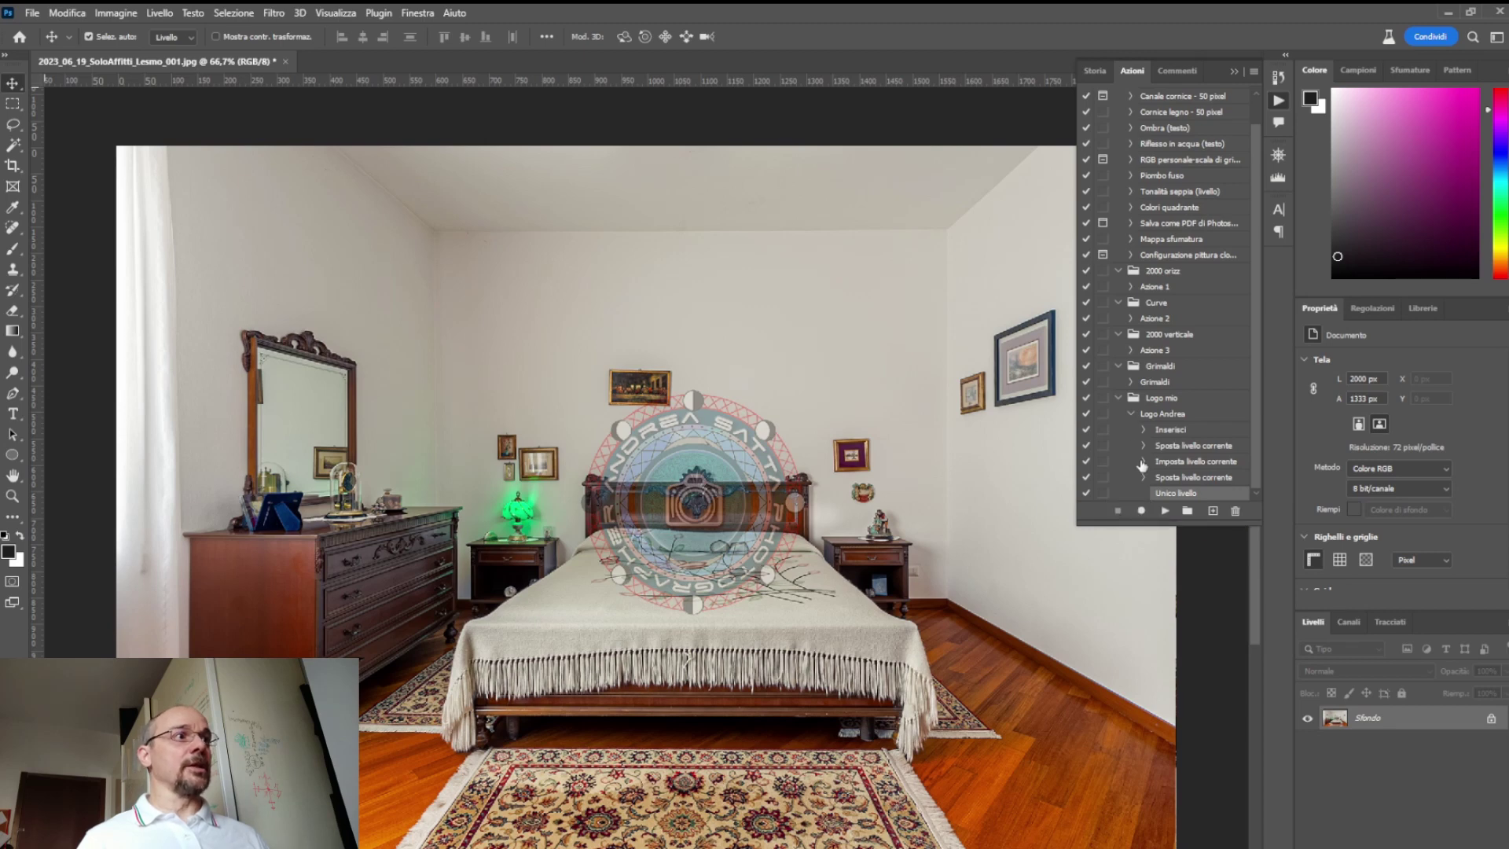
pyautogui.click(286, 62)
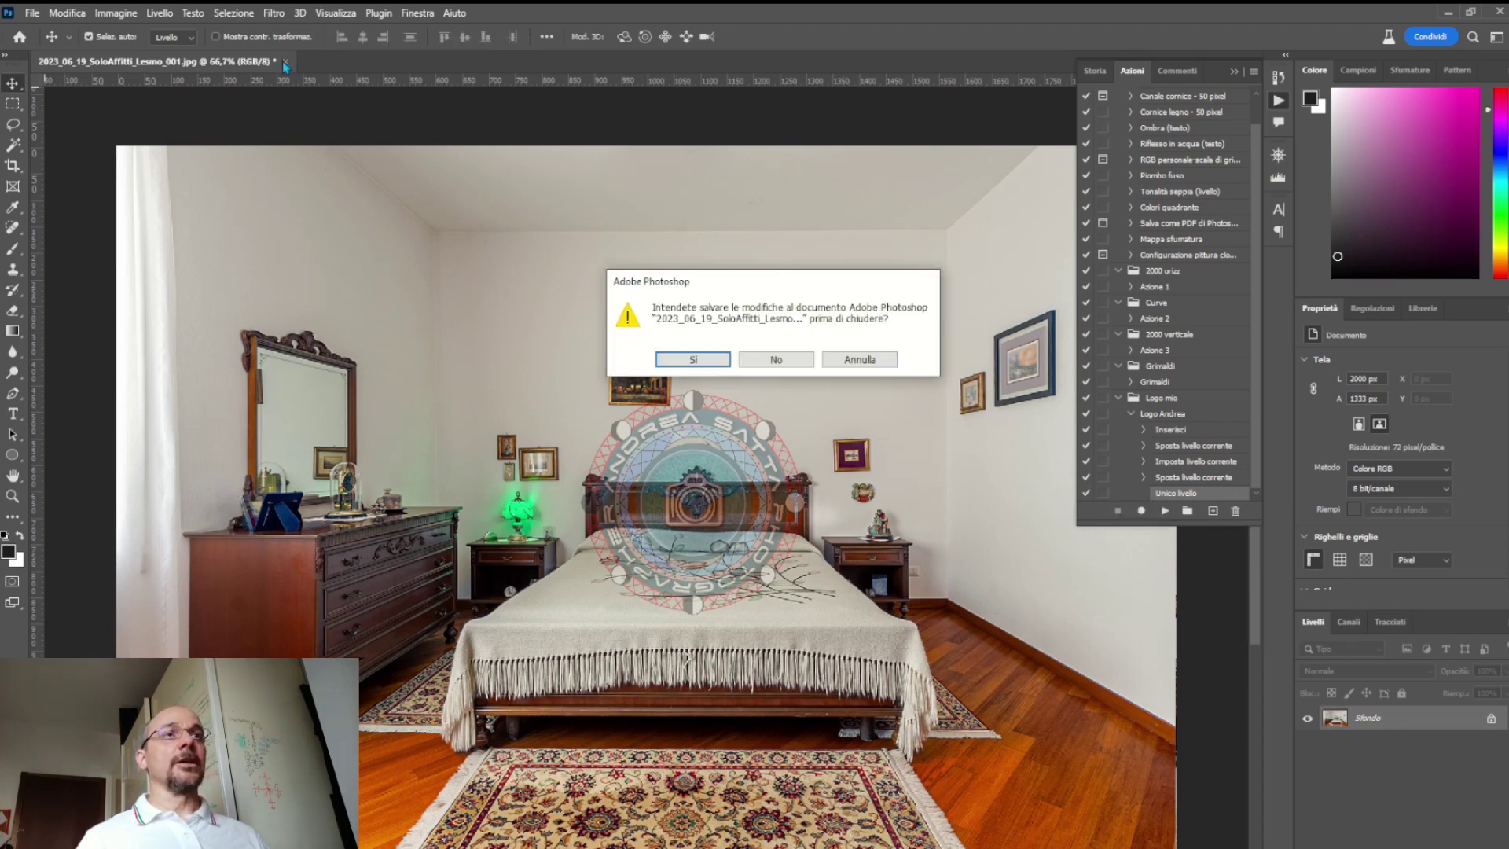
pyautogui.click(789, 360)
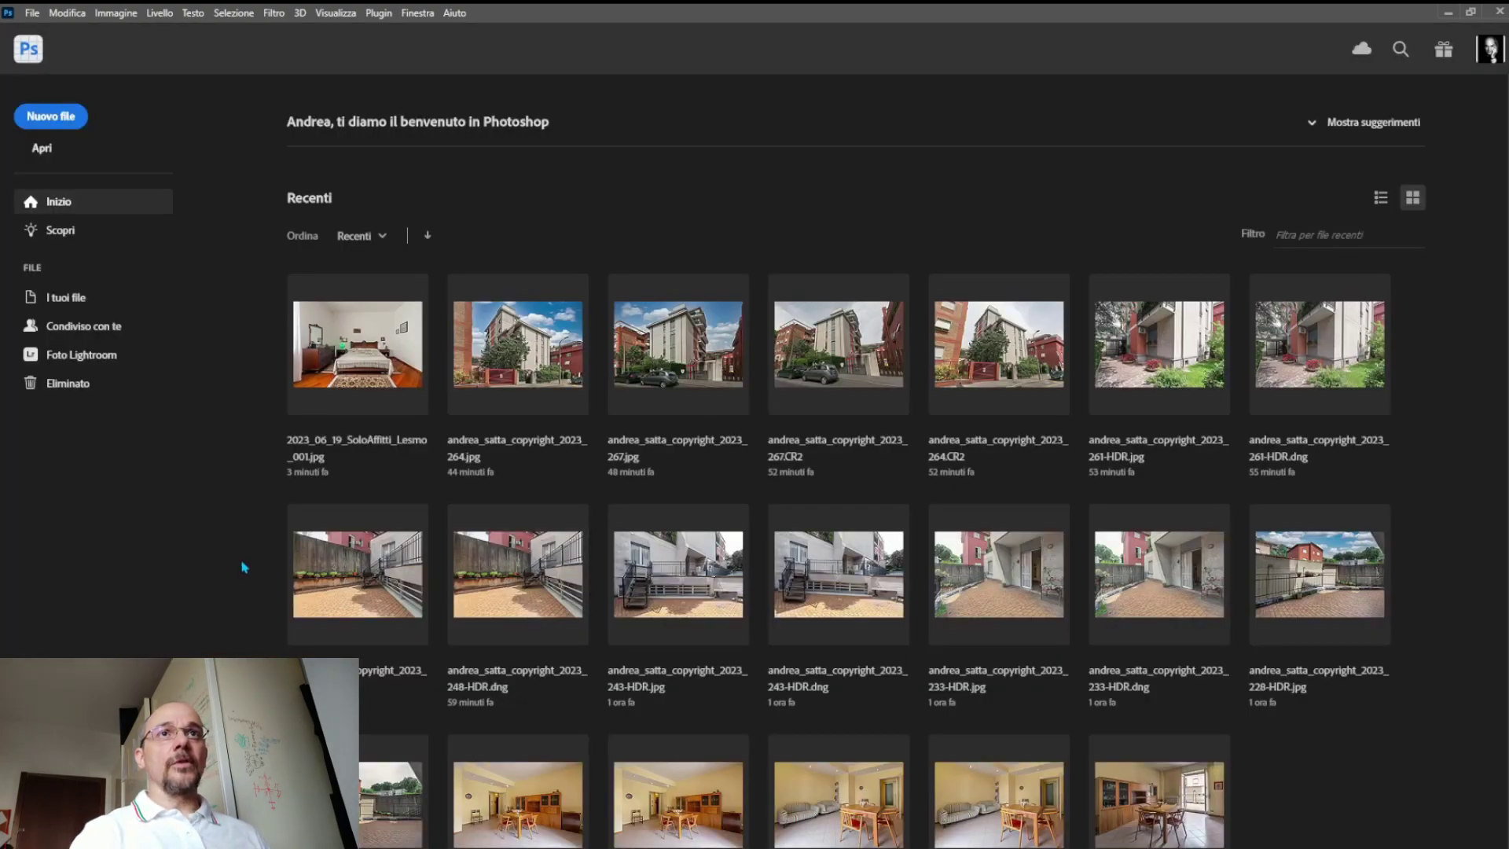
# - Launch File > Script > Elaboratore immagini and set the inner 2023_06_19_SoloAffitti_Lesmo folder as source
pyautogui.click(38, 16)
pyautogui.moveTo(71, 427)
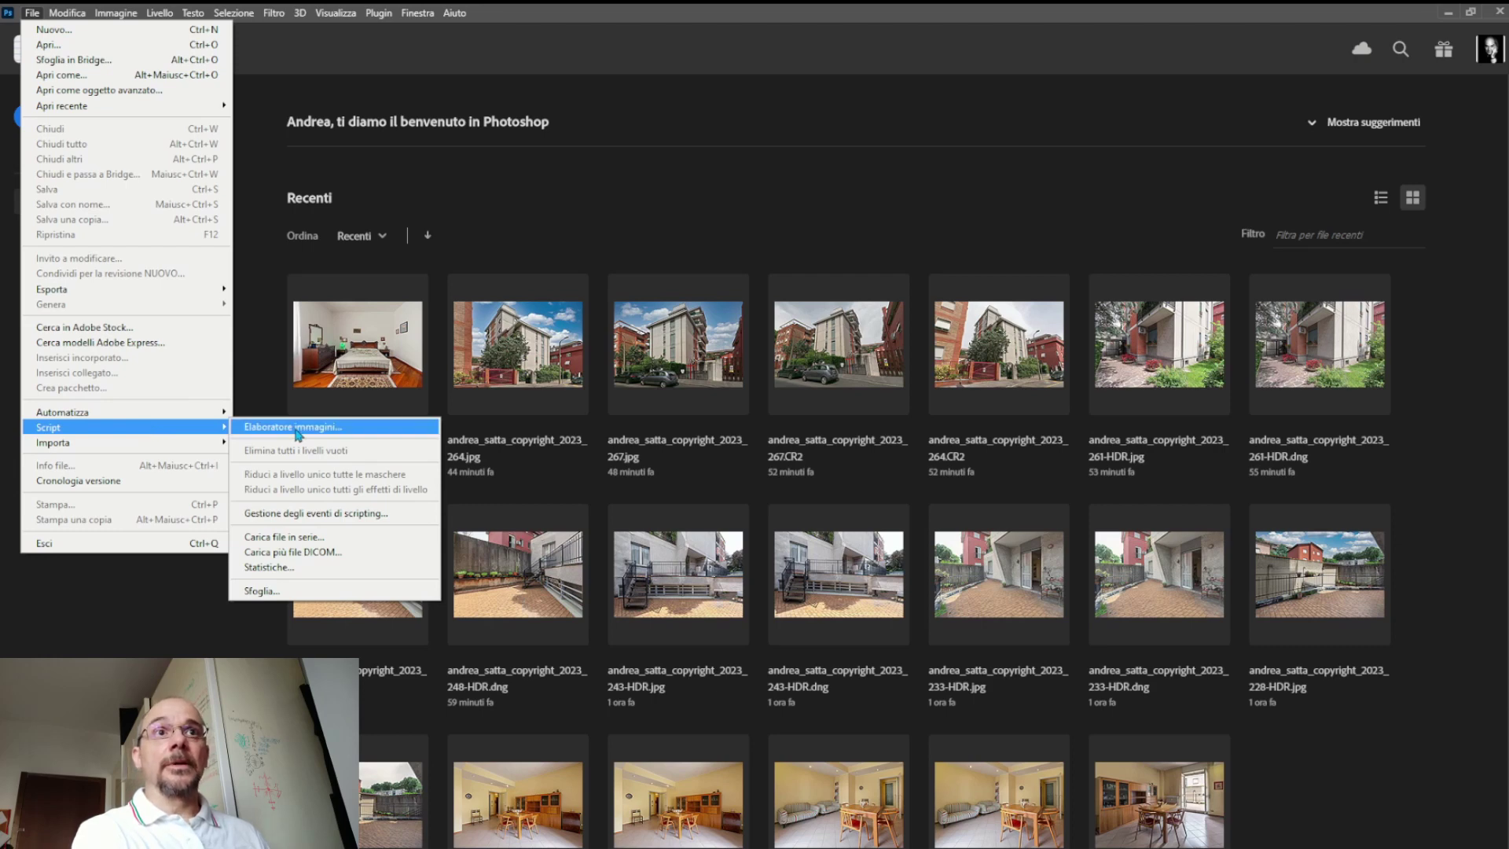
pyautogui.click(298, 435)
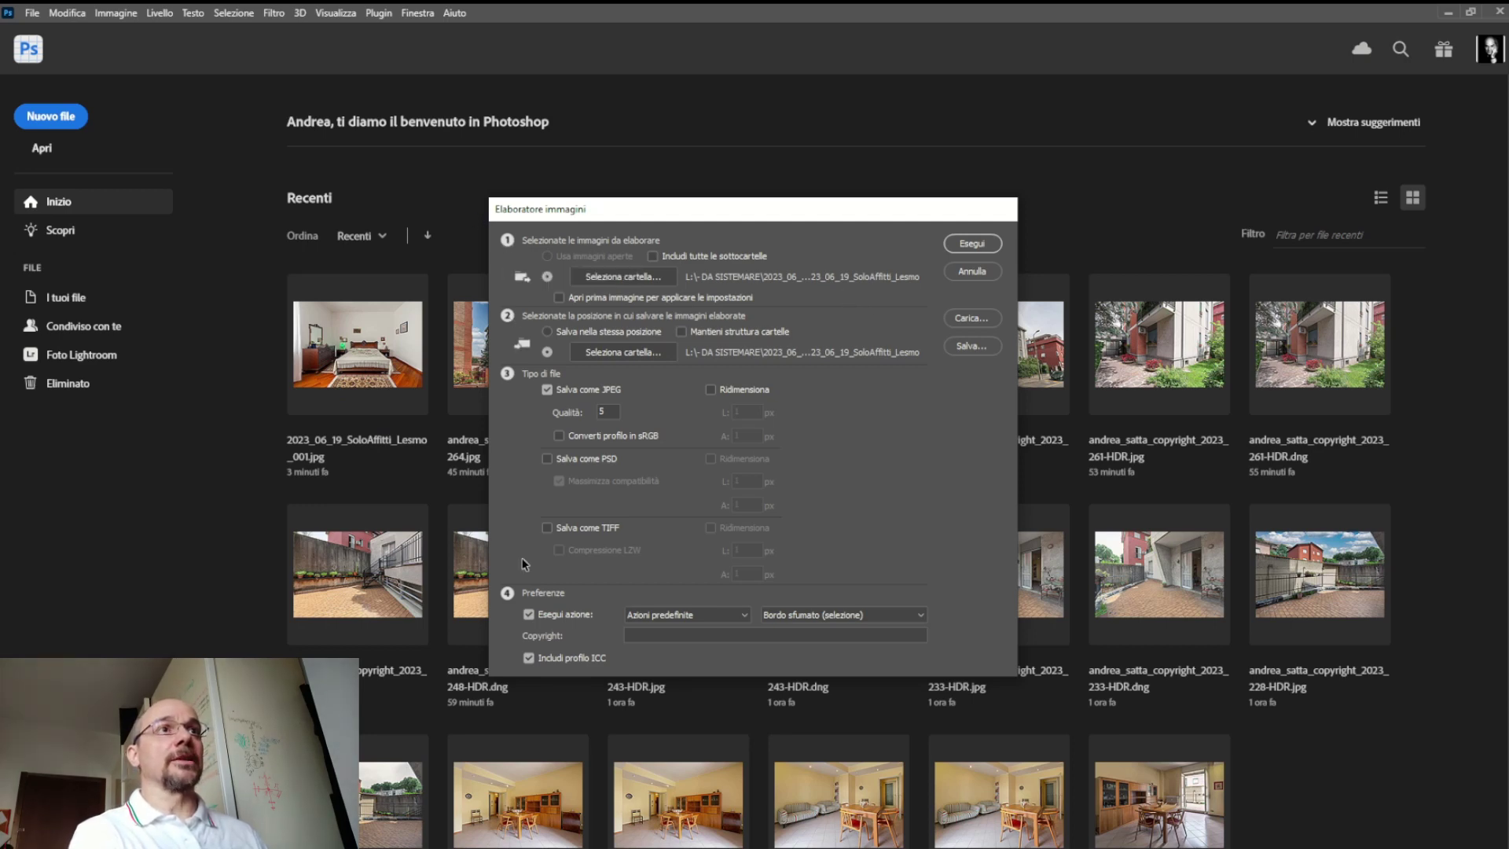
pyautogui.click(632, 278)
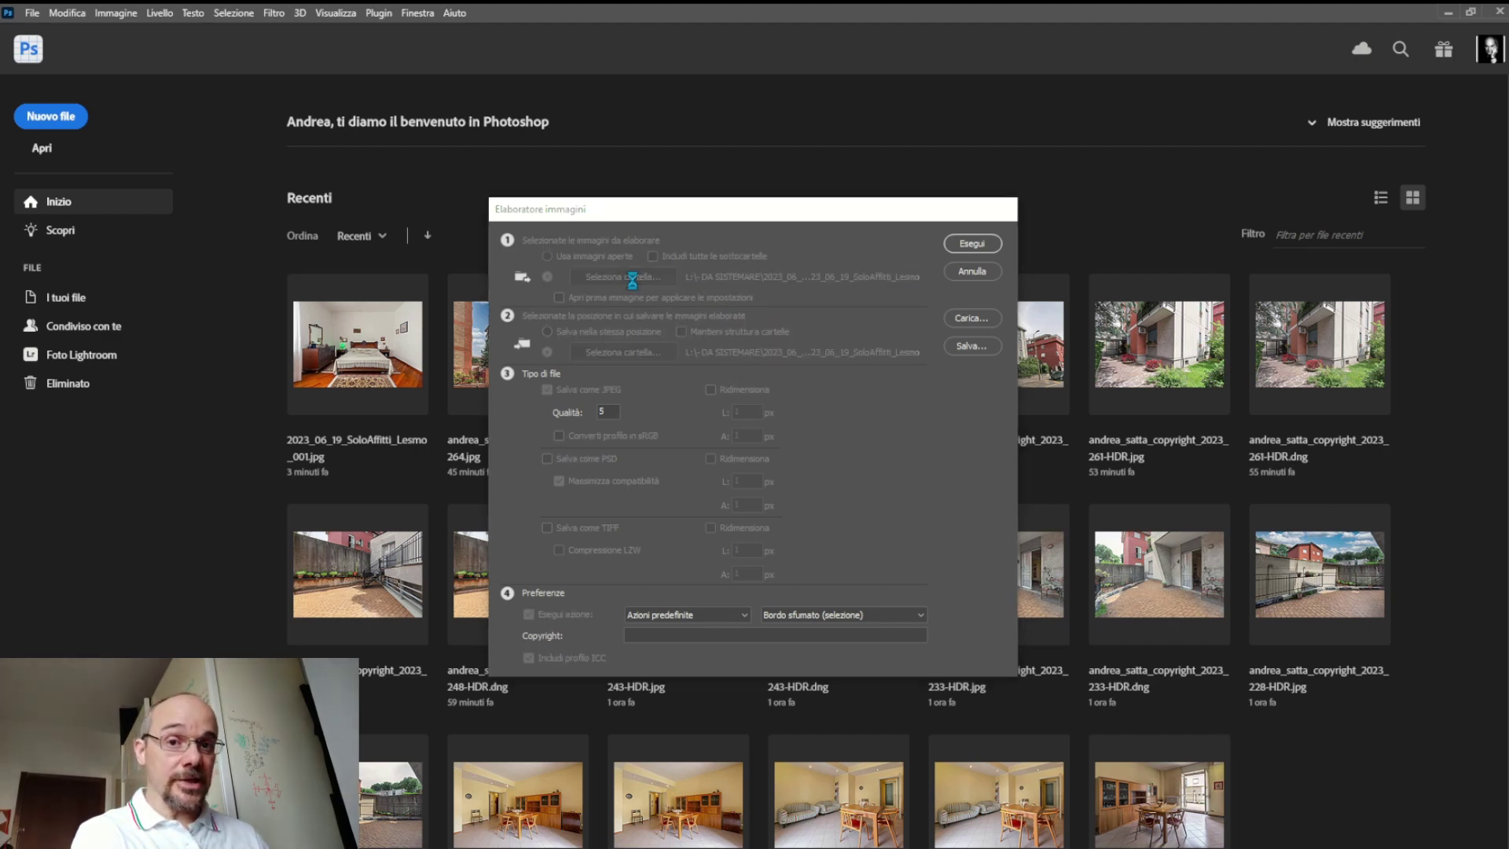
pyautogui.click(660, 150)
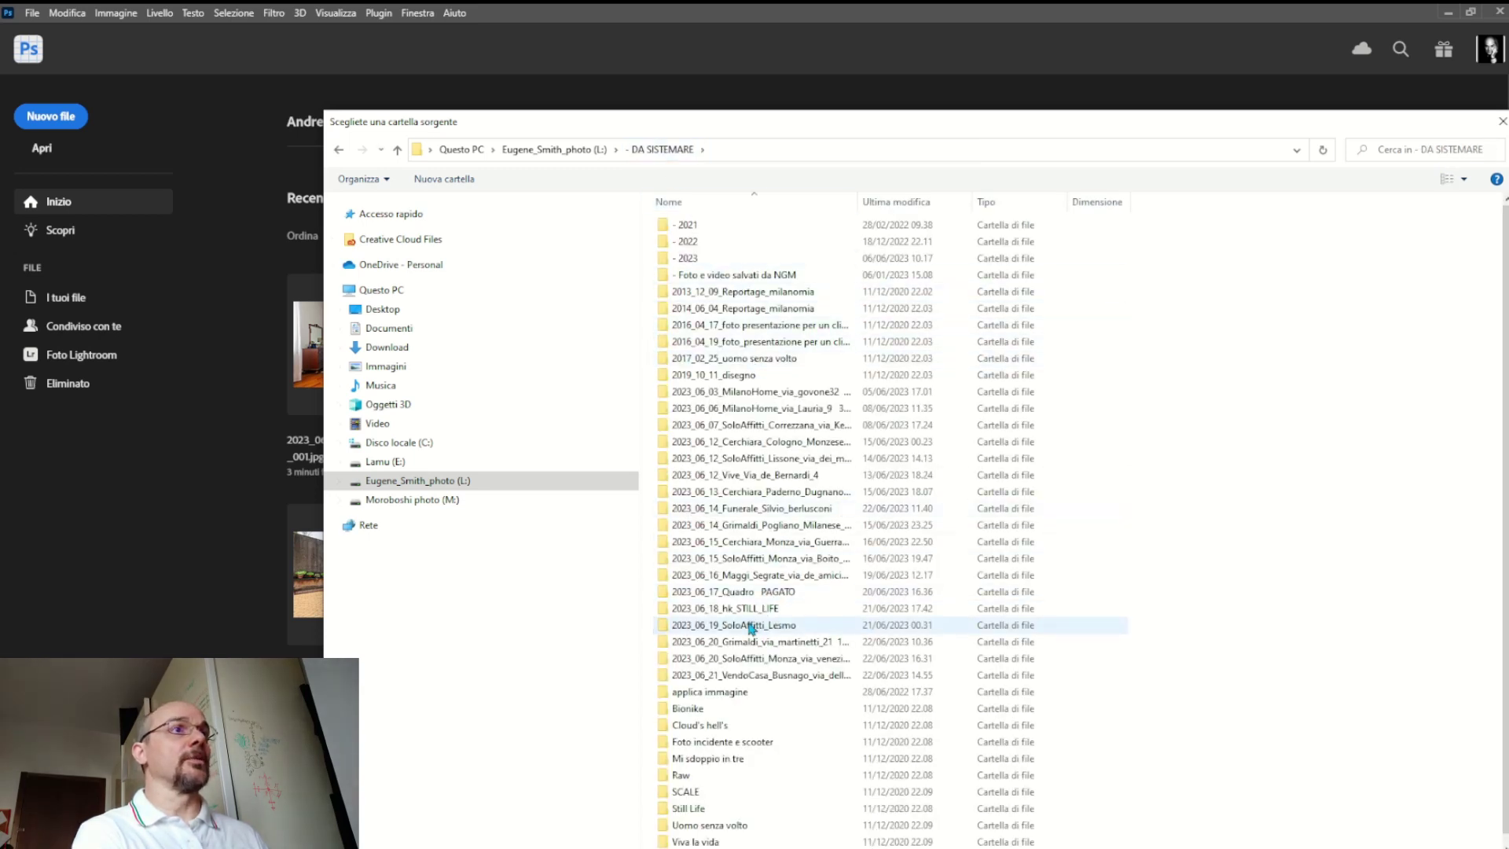
pyautogui.doubleClick(752, 626)
pyautogui.click(739, 228)
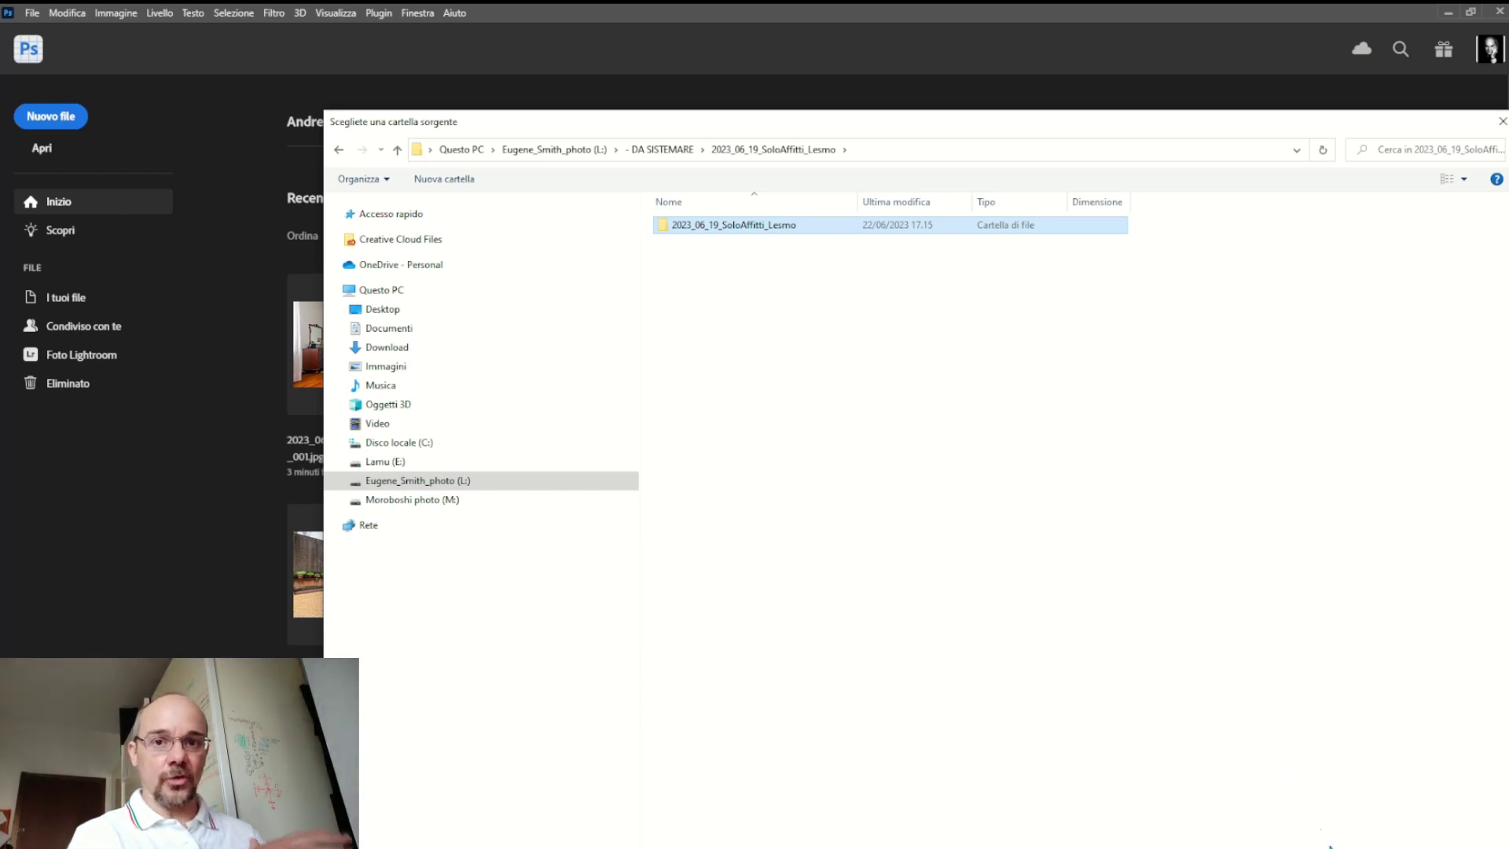
pyautogui.press('Return')
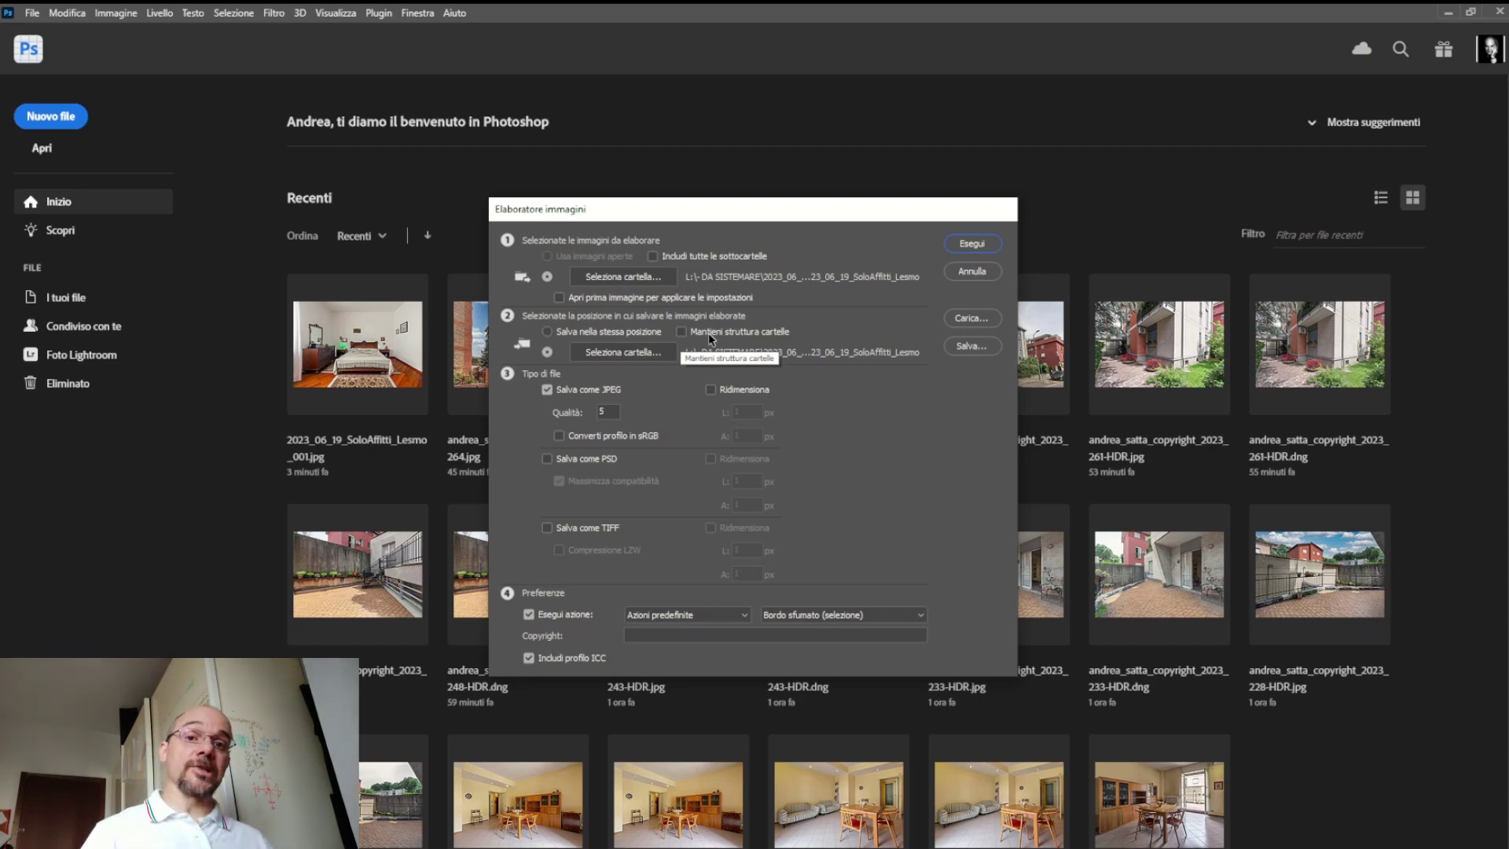
# - Set the Image Processor's destination to the inner Lesmo subfolder that holds the source photos
pyautogui.click(609, 354)
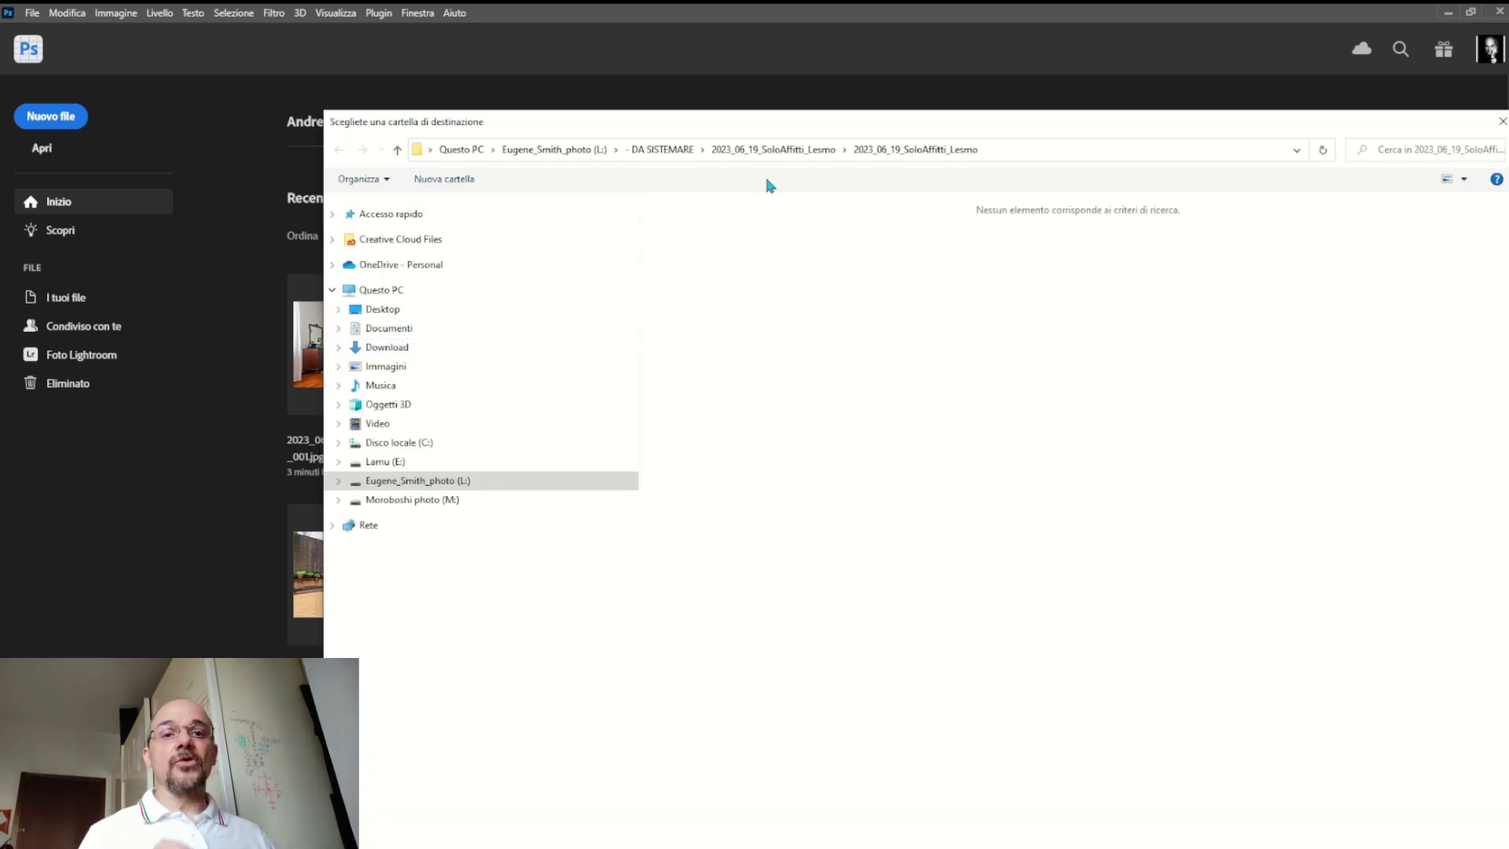
pyautogui.click(766, 157)
pyautogui.click(741, 226)
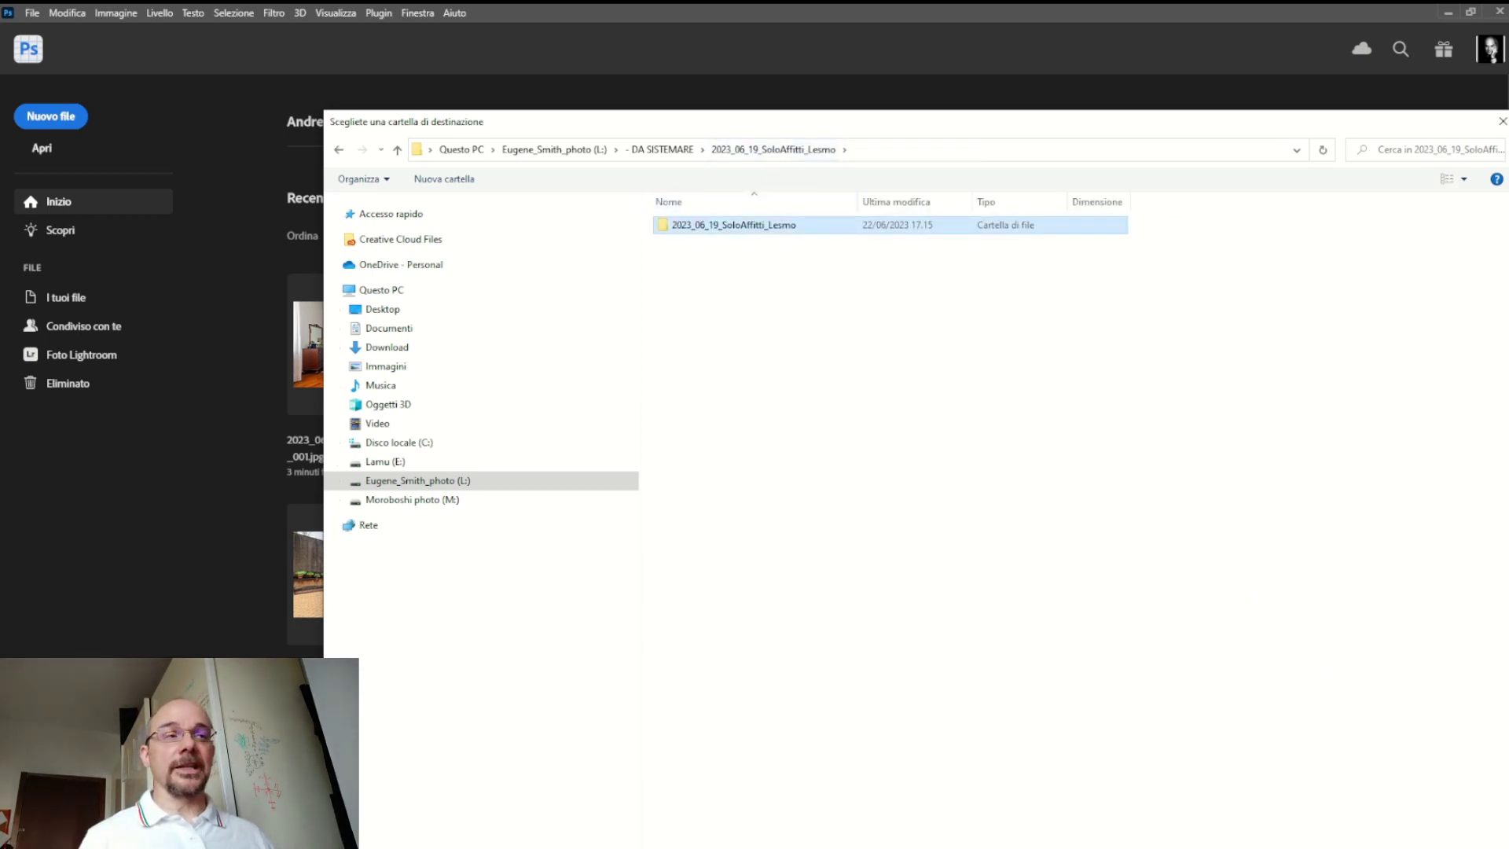
pyautogui.press('Return')
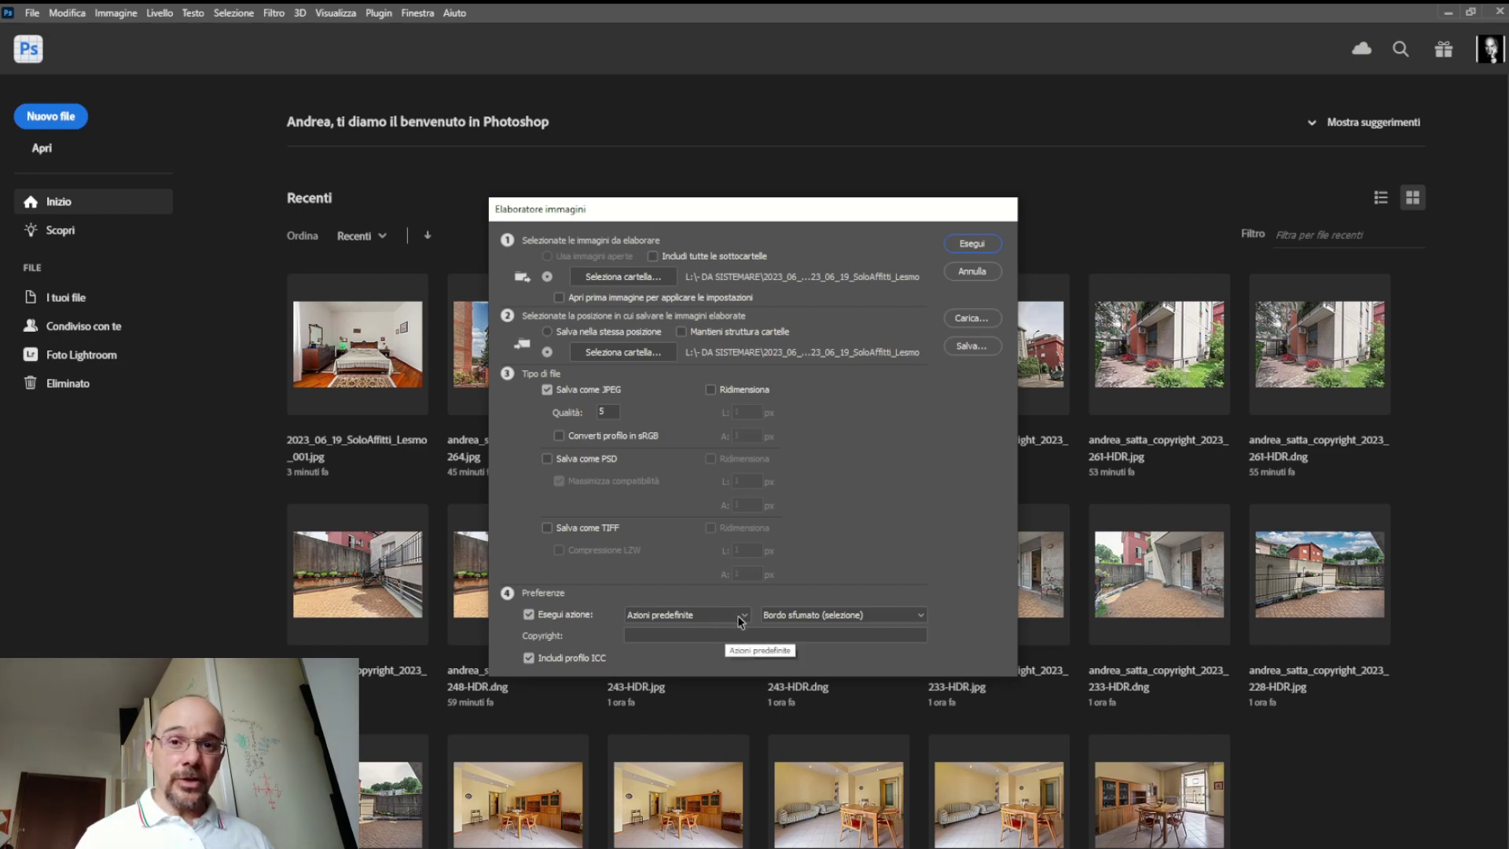
# - Set Esegui azione to Logo mio / Logo Andrea and run the batch with Esegui
pyautogui.click(737, 616)
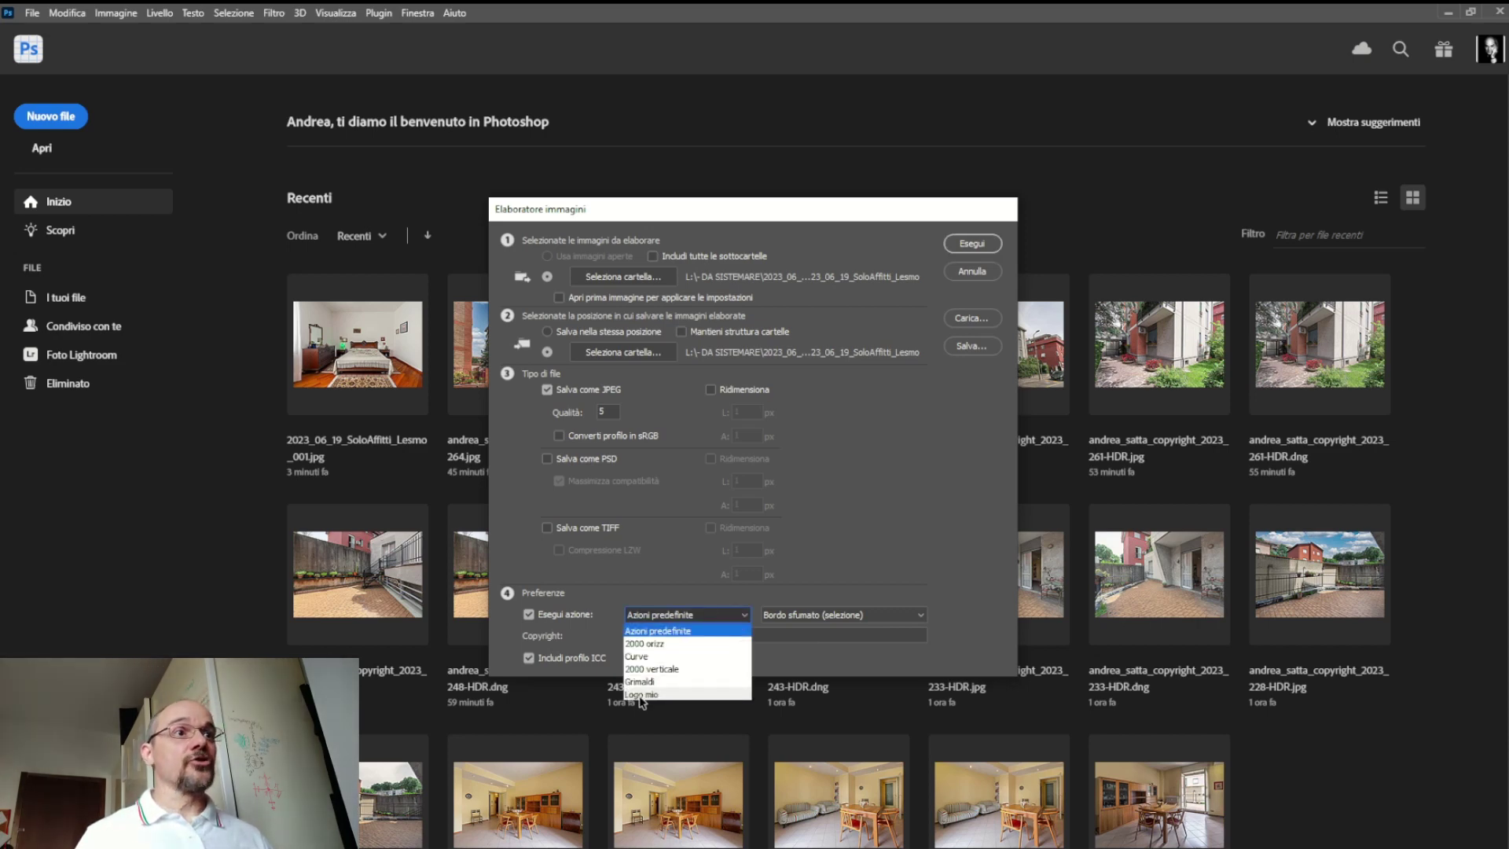
pyautogui.click(664, 695)
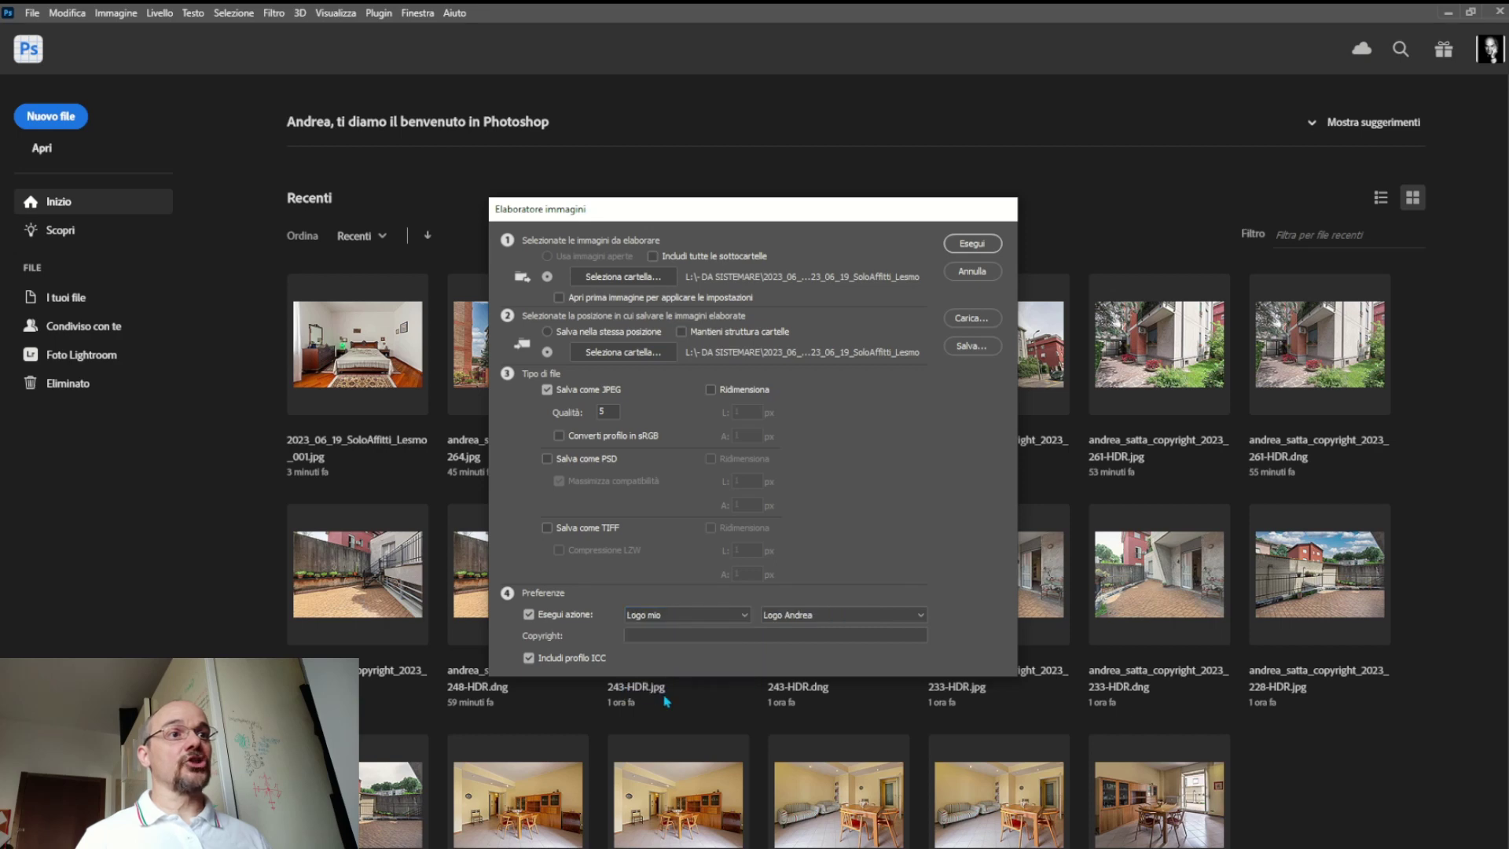
pyautogui.click(771, 633)
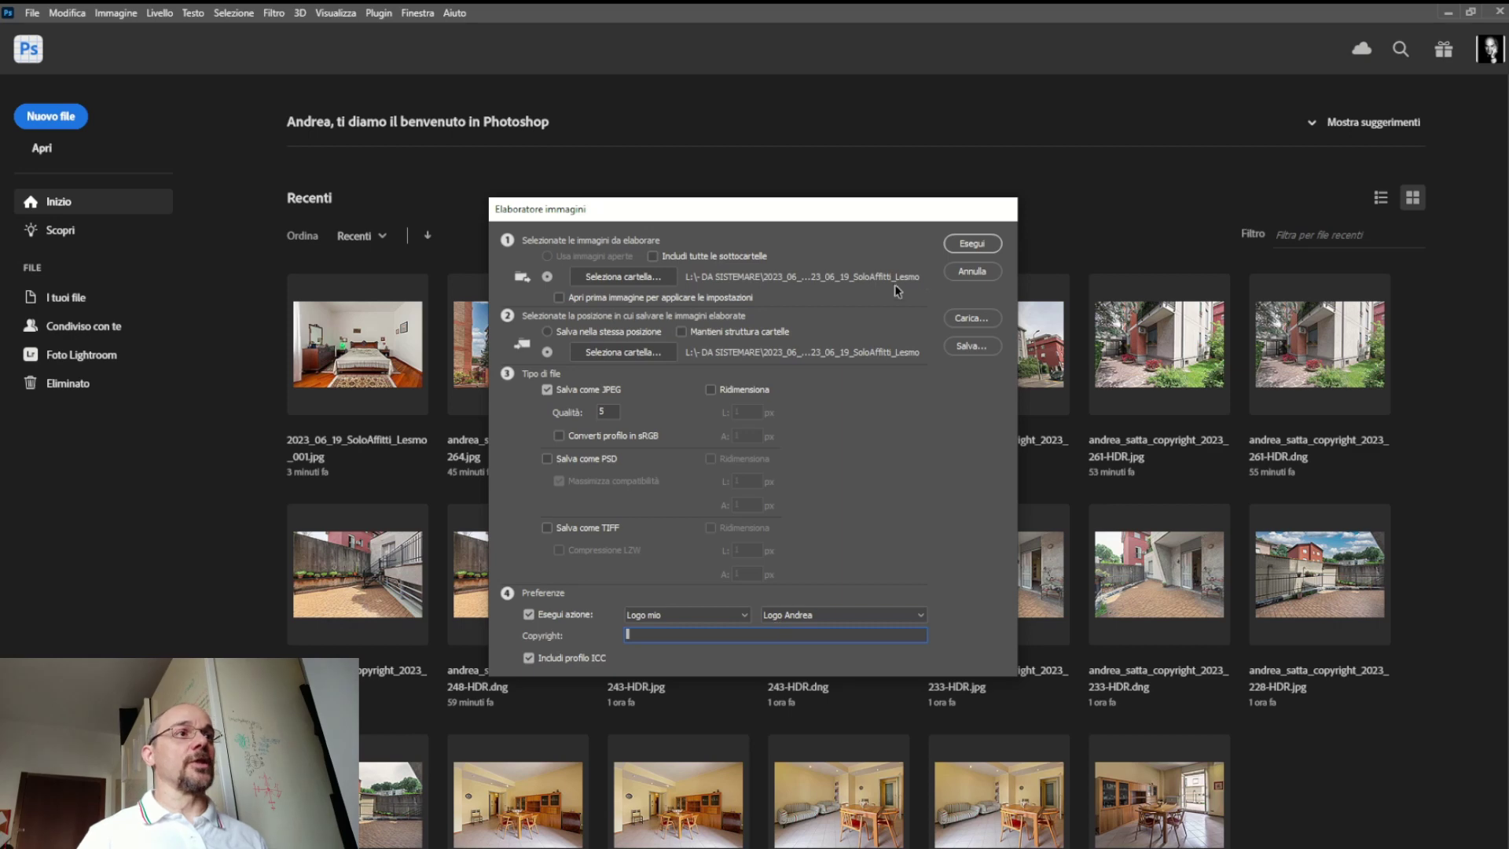
pyautogui.click(972, 244)
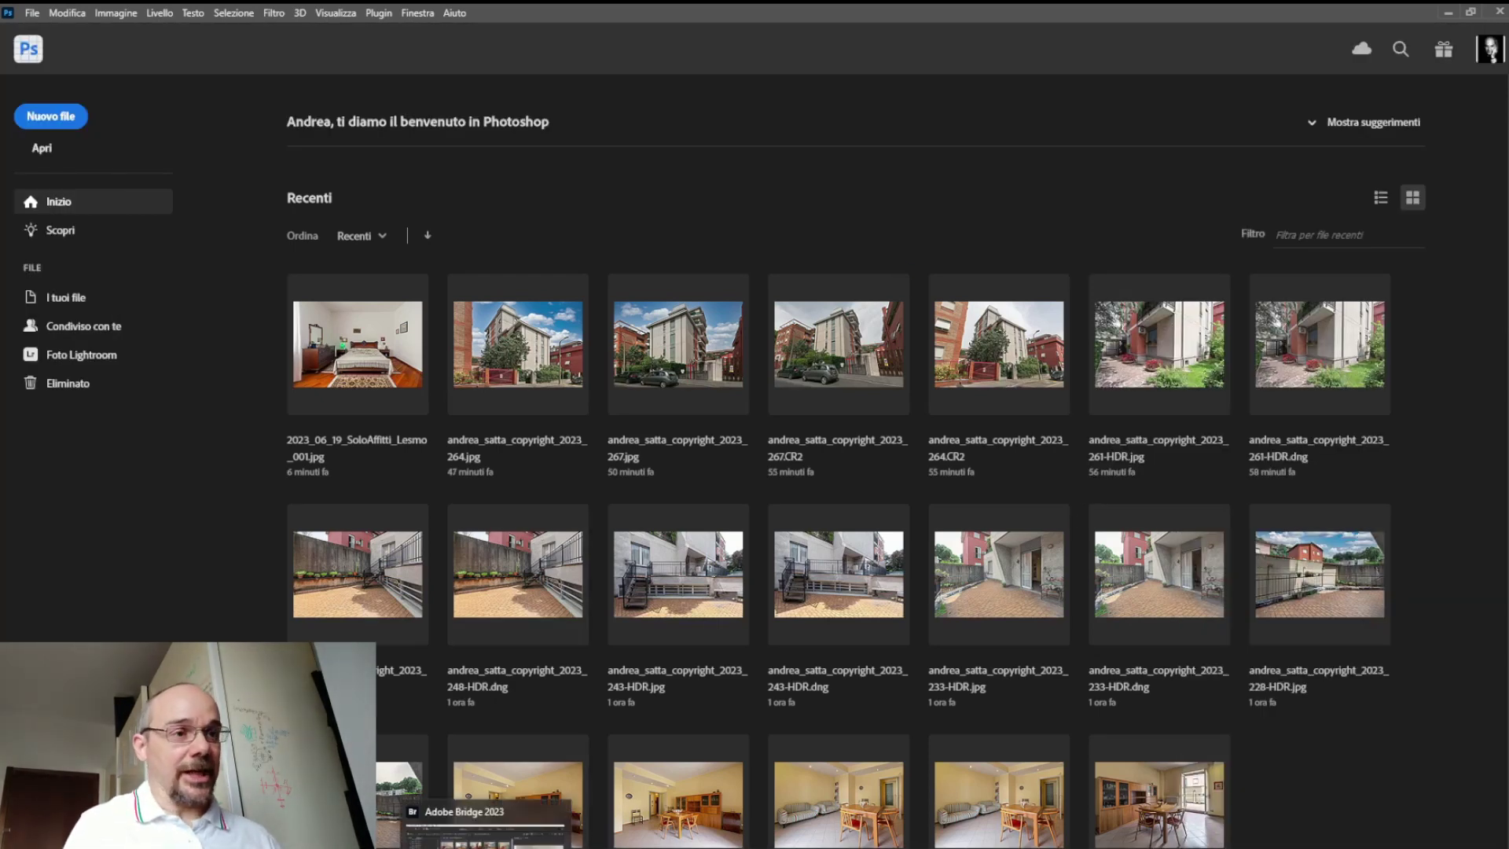
# - In Bridge, open the JPEG output folder inside the inner Lesmo folder and preview the first bedroom photo
pyautogui.click(486, 829)
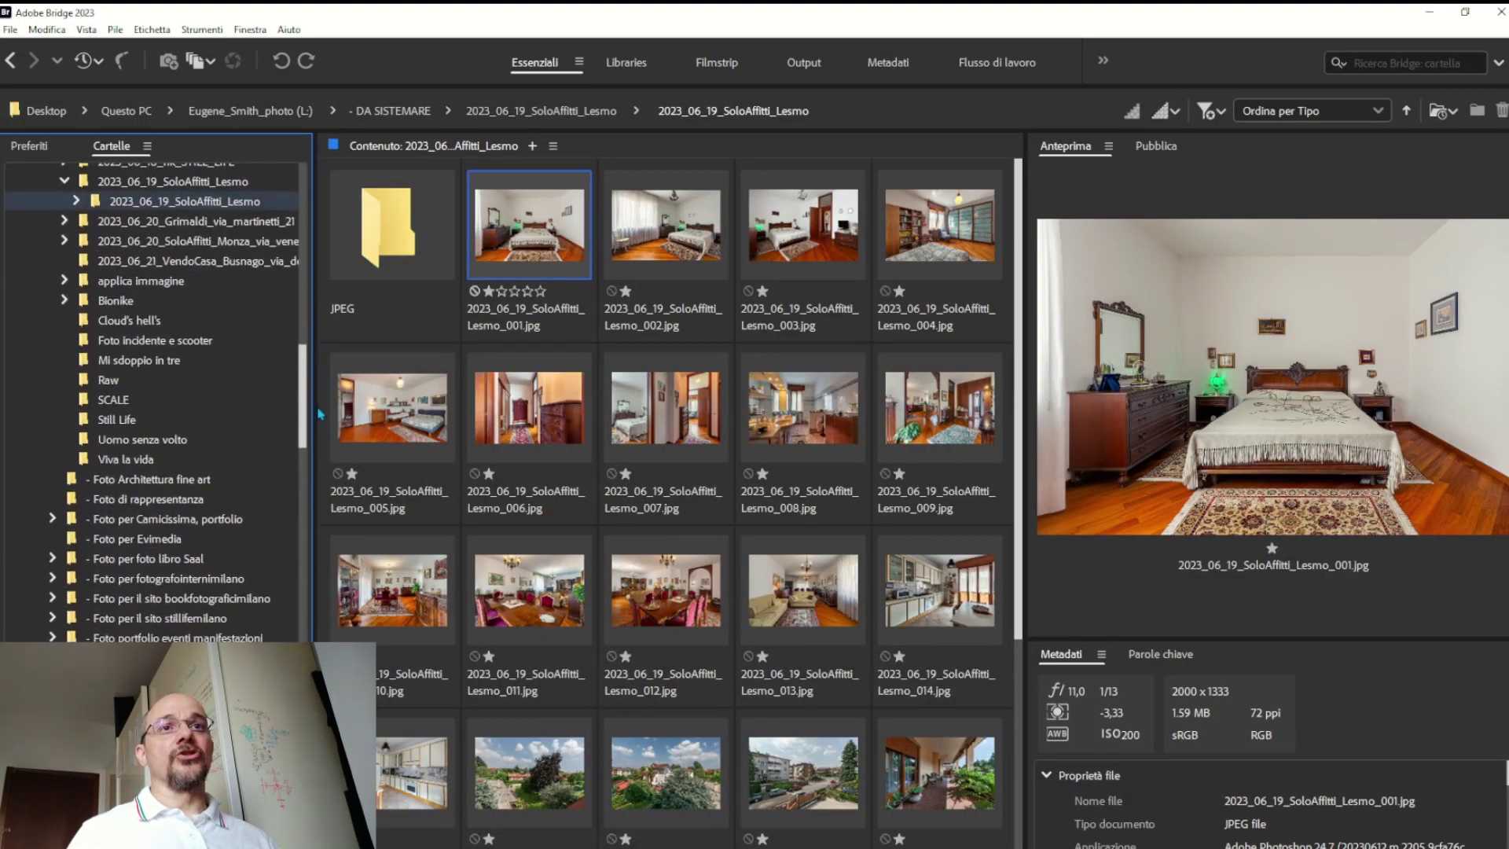
pyautogui.click(228, 304)
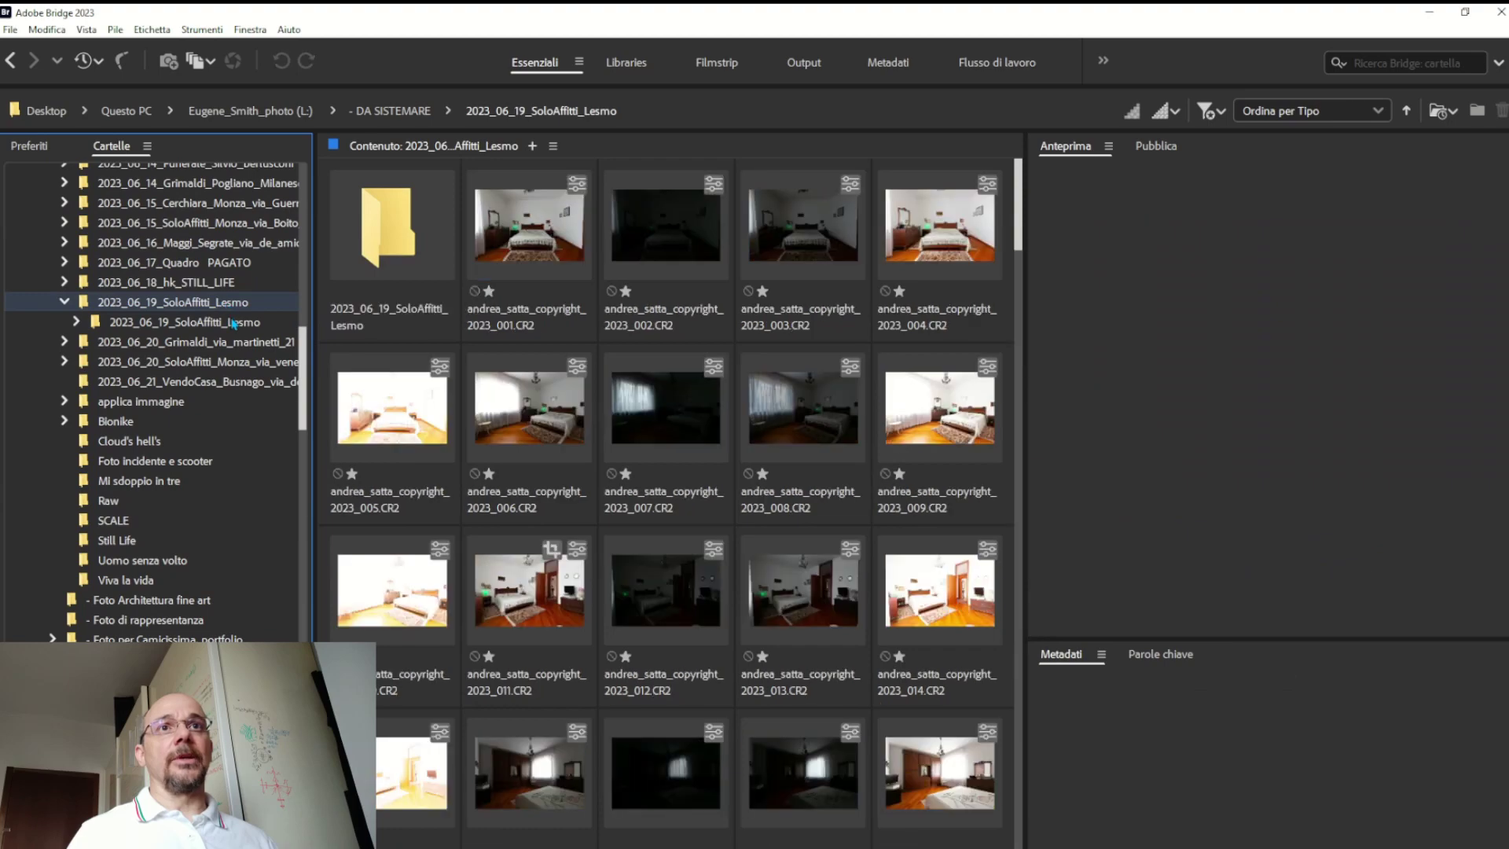
pyautogui.click(234, 322)
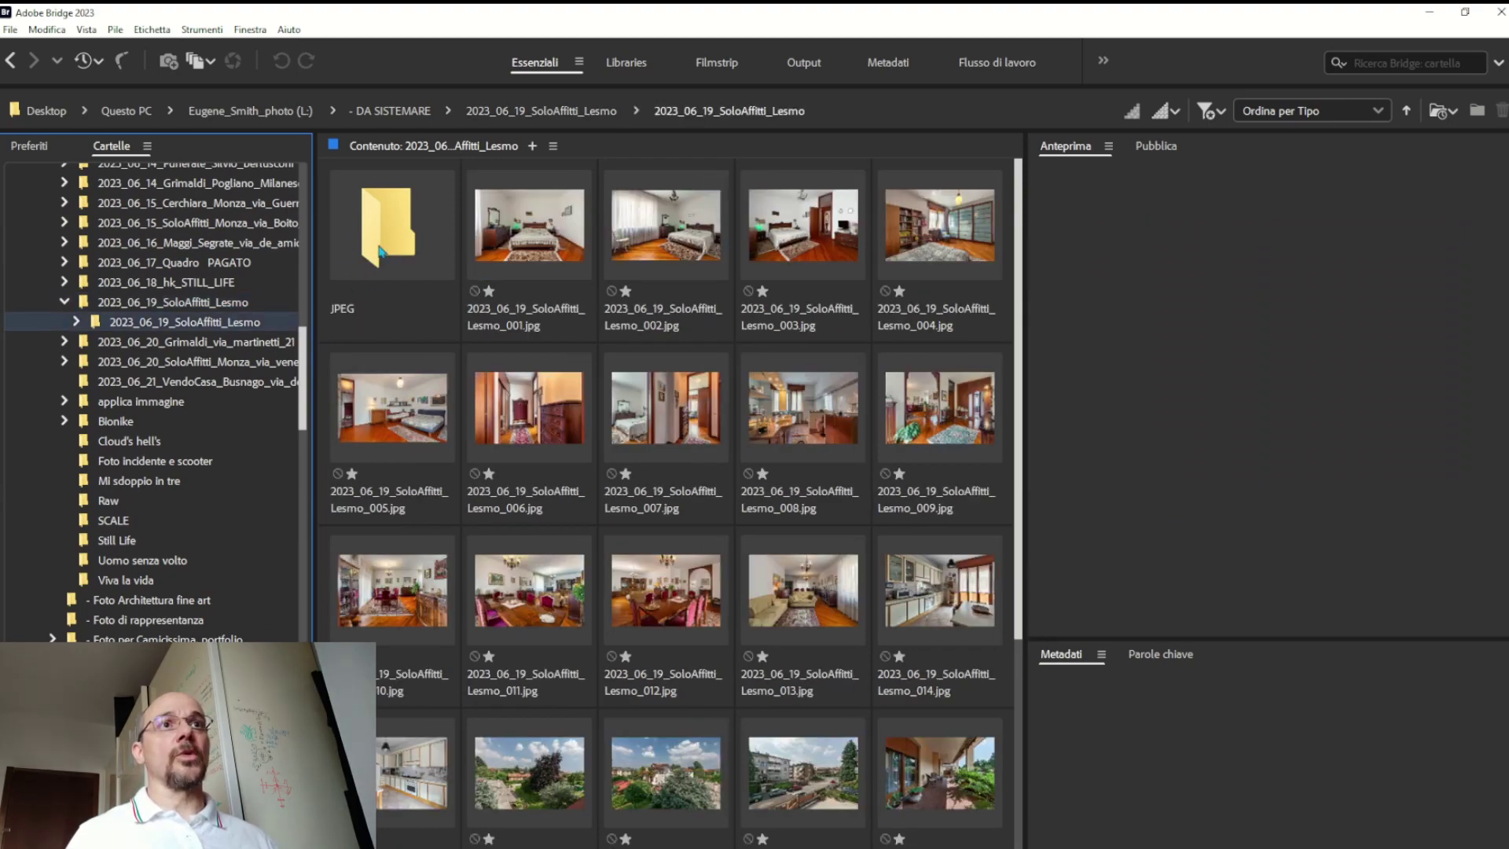
pyautogui.click(76, 323)
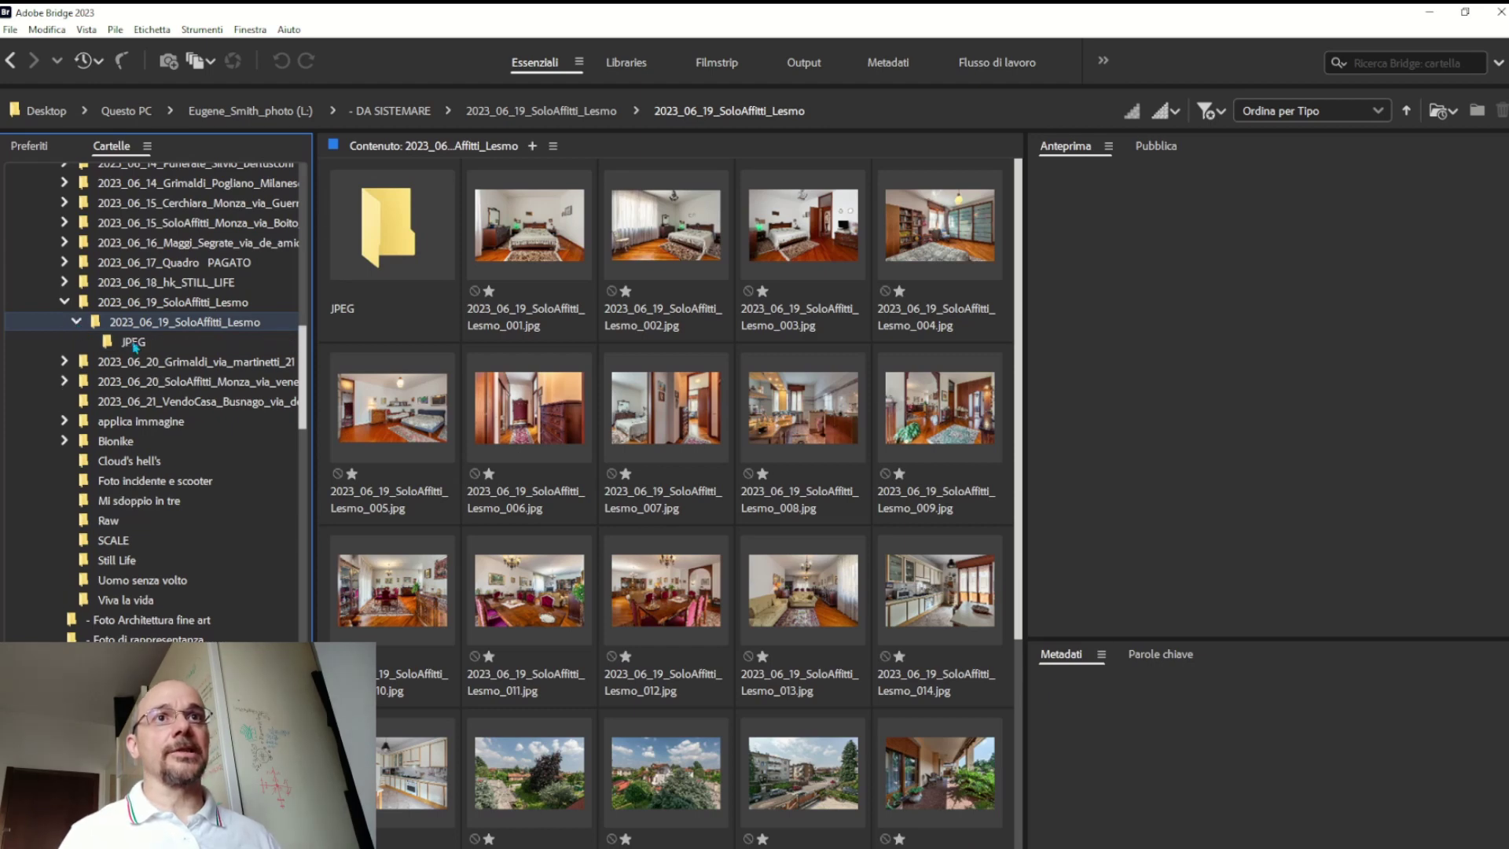
pyautogui.click(134, 344)
pyautogui.click(451, 237)
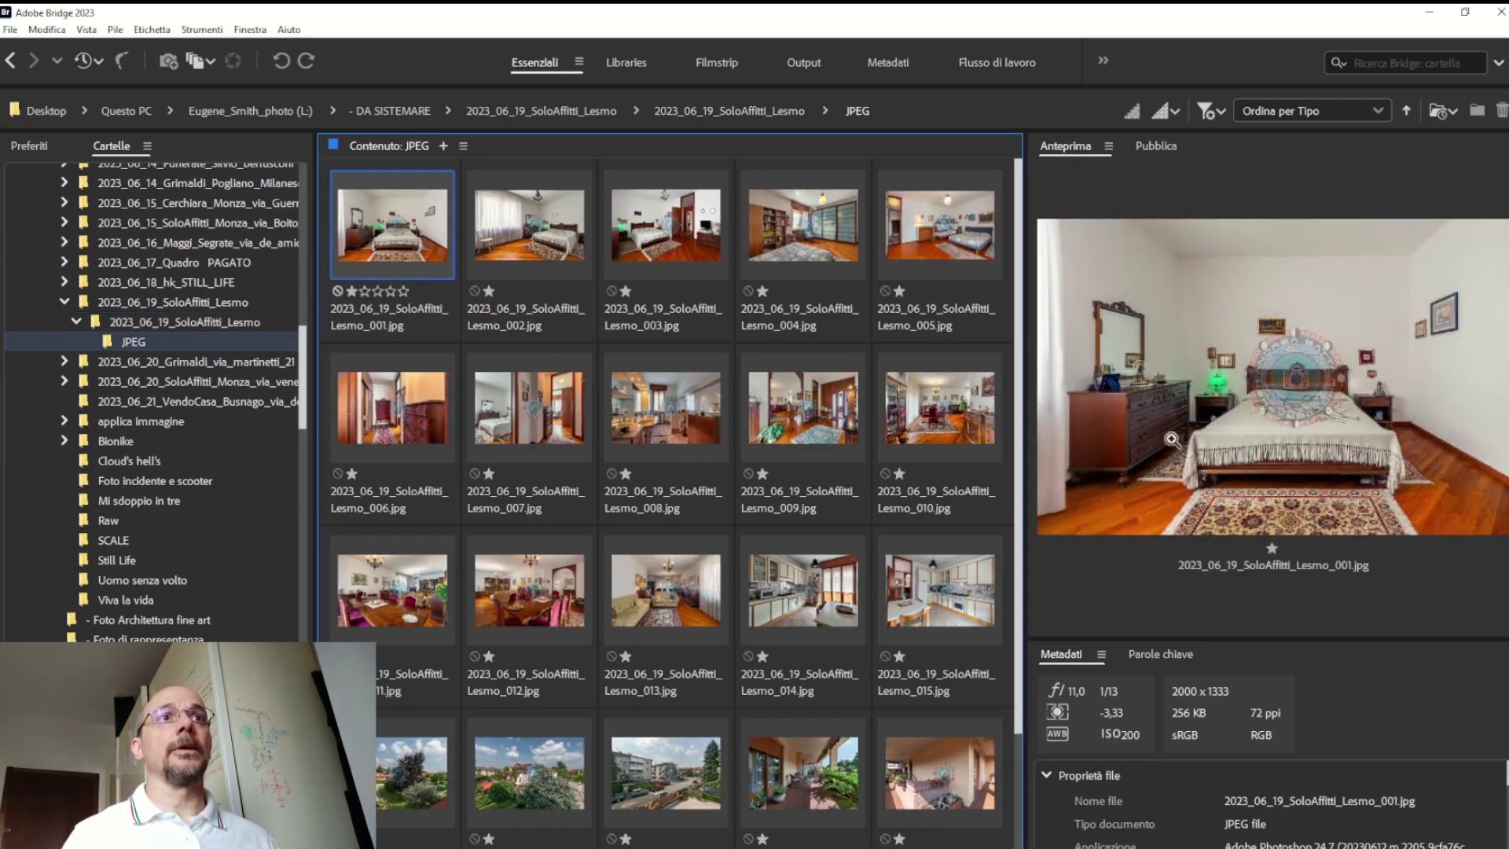
# - Preview processed photos 003, 007, 012, 013, 017 and 018 to confirm each carries the circular logo
pyautogui.click(668, 235)
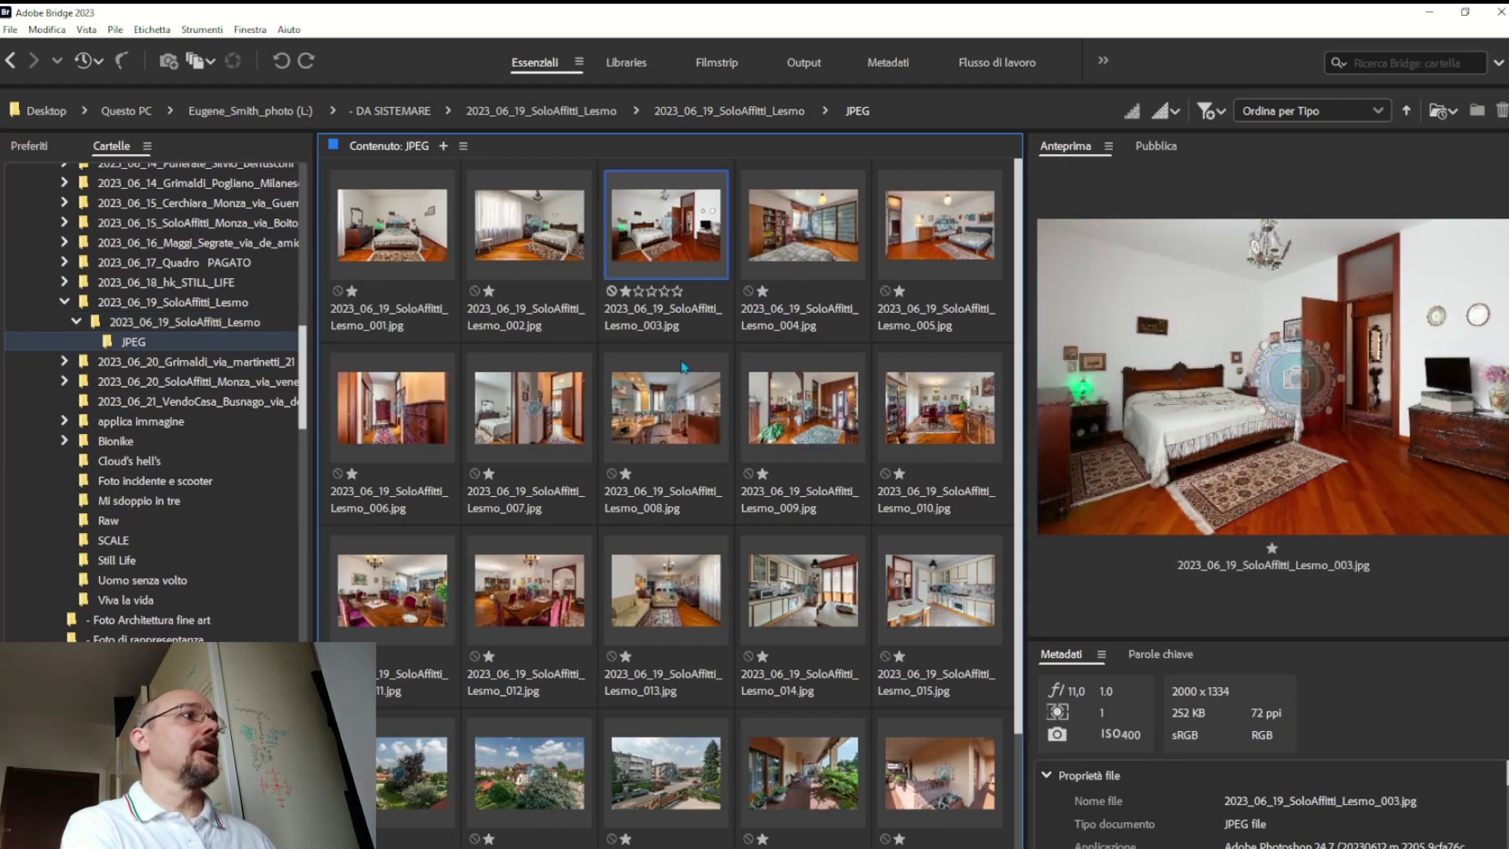
pyautogui.click(518, 464)
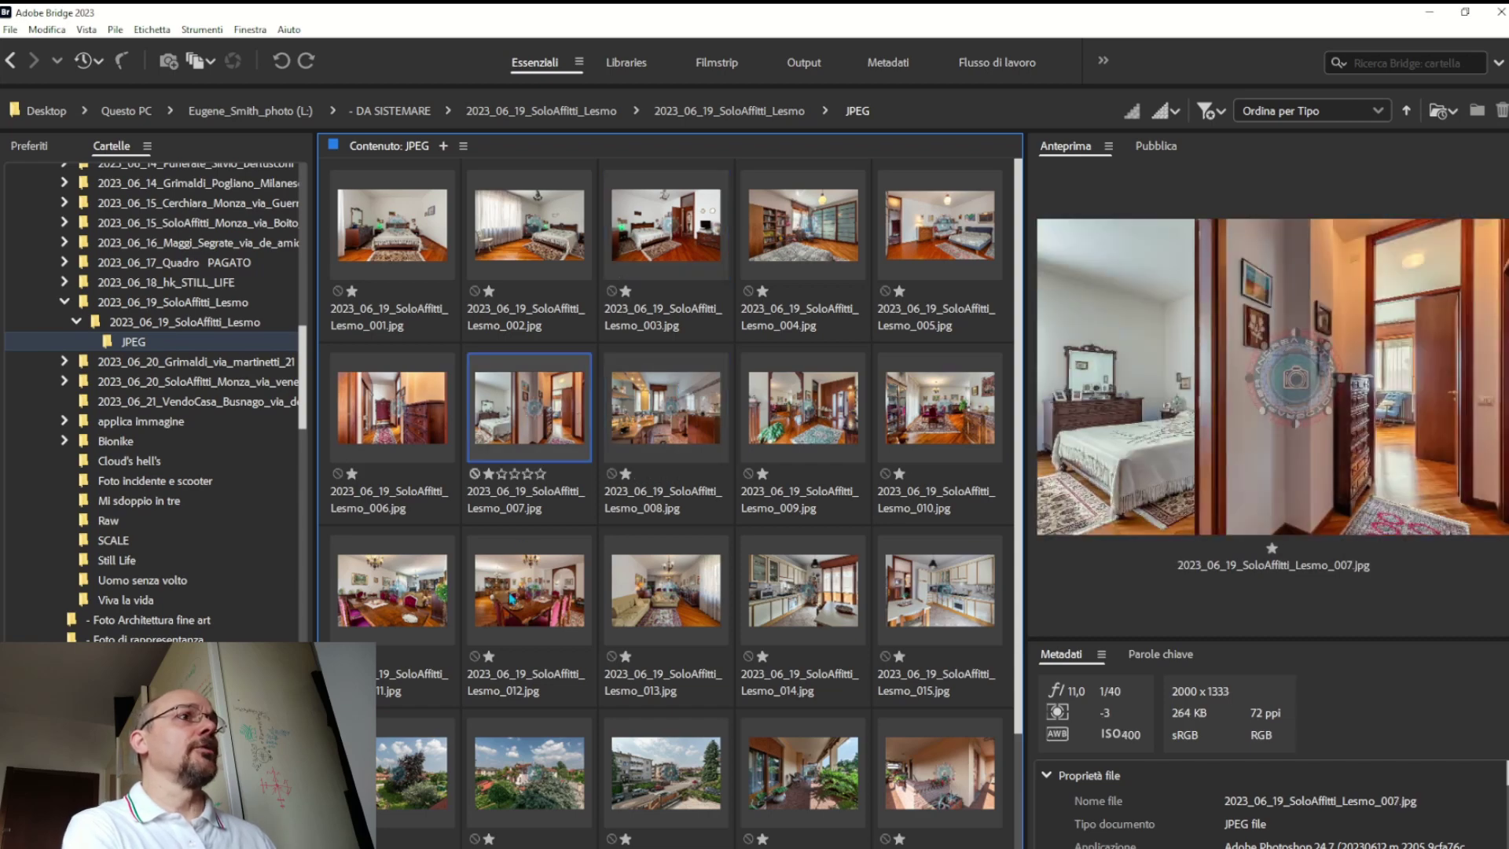
pyautogui.click(511, 597)
pyautogui.click(701, 643)
pyautogui.click(561, 747)
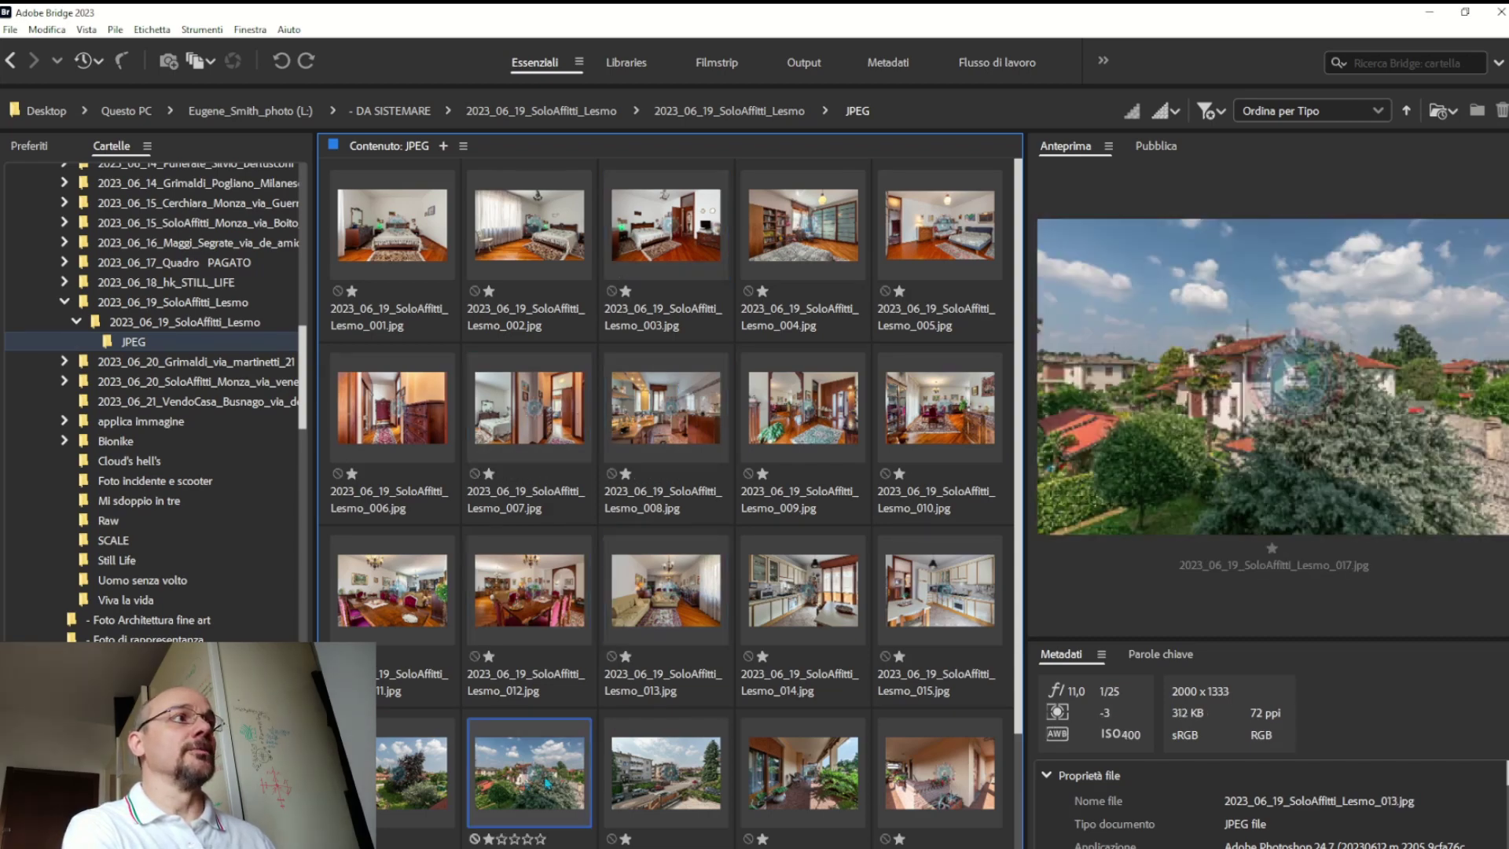
pyautogui.click(685, 781)
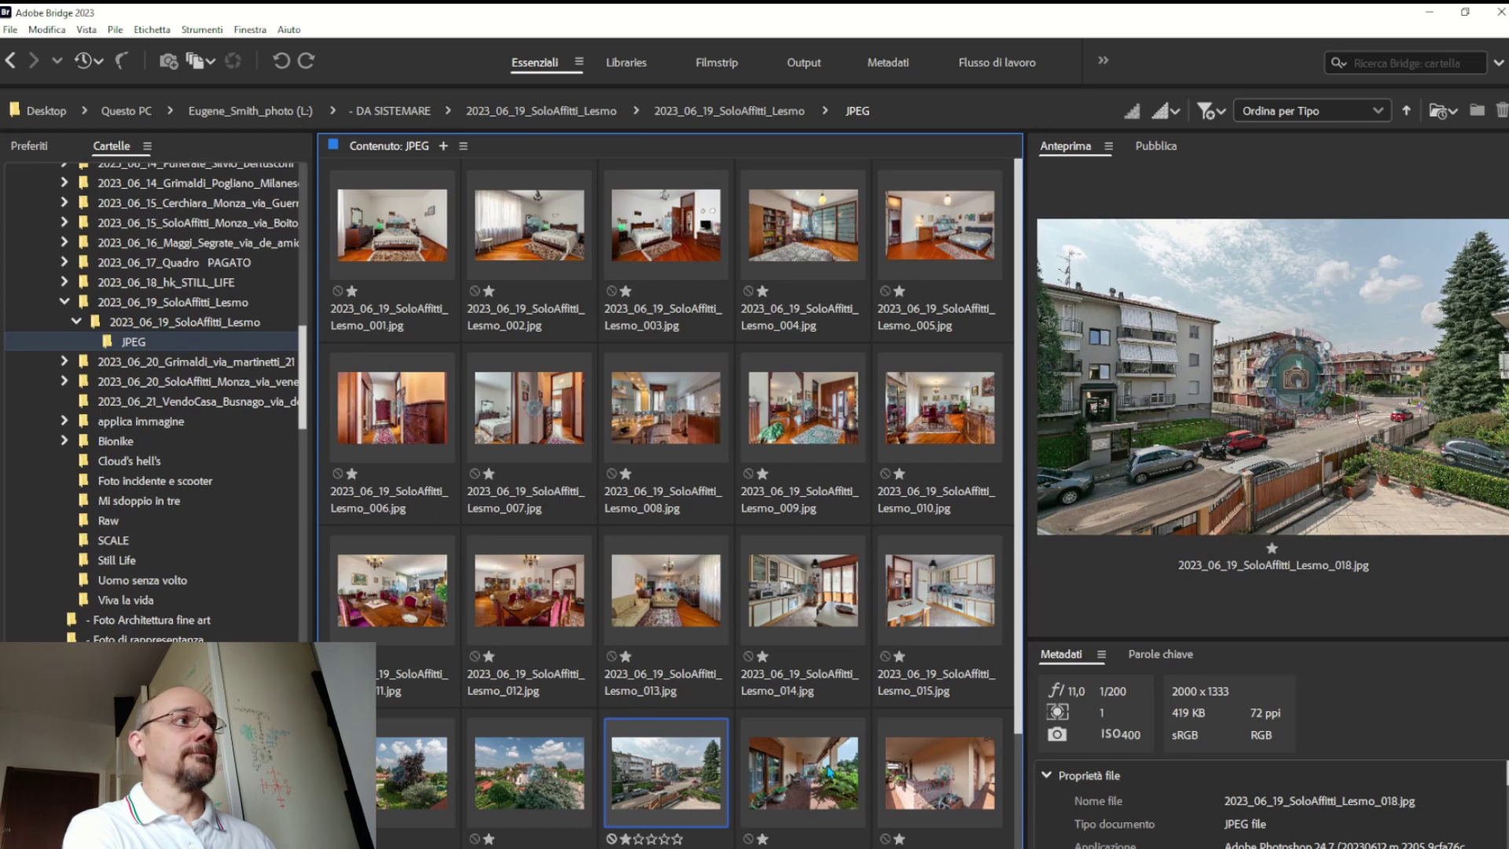